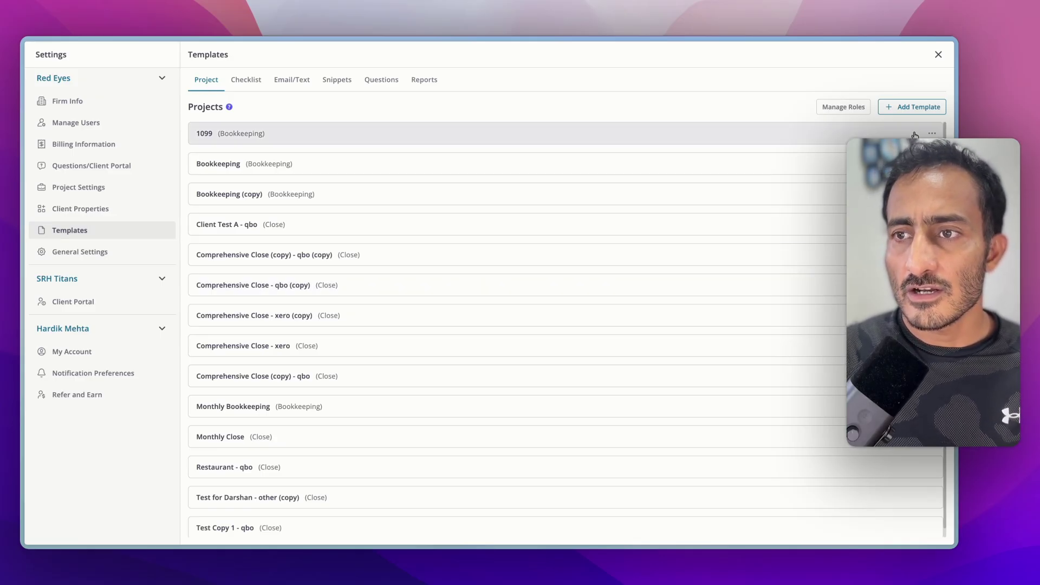
Step: Create a new project template named Quarterly Close with the project type Close
{"action": "left_click", "coordinate": [915, 109]}
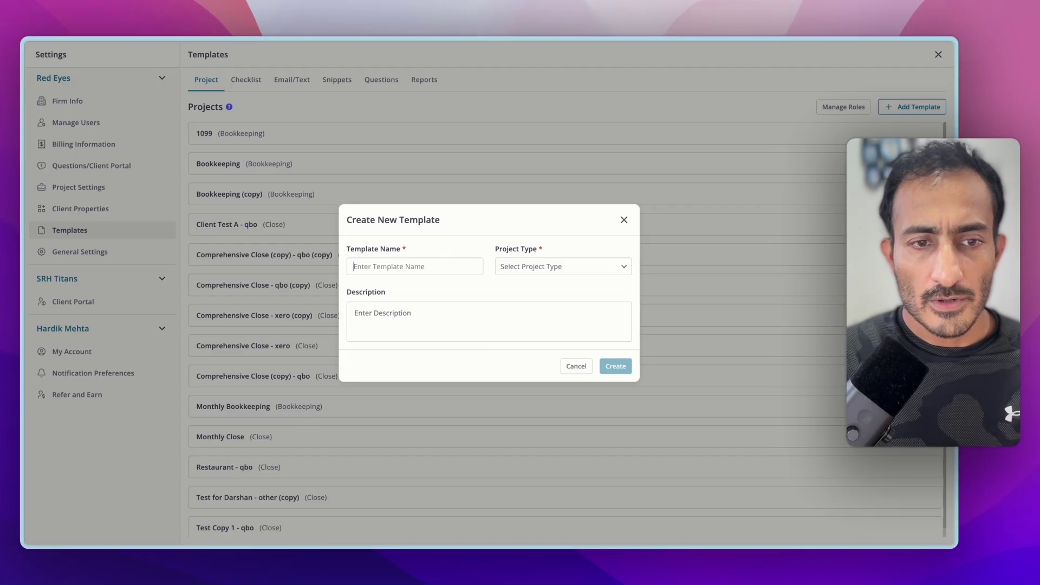
{"action": "left_click", "coordinate": [423, 267]}
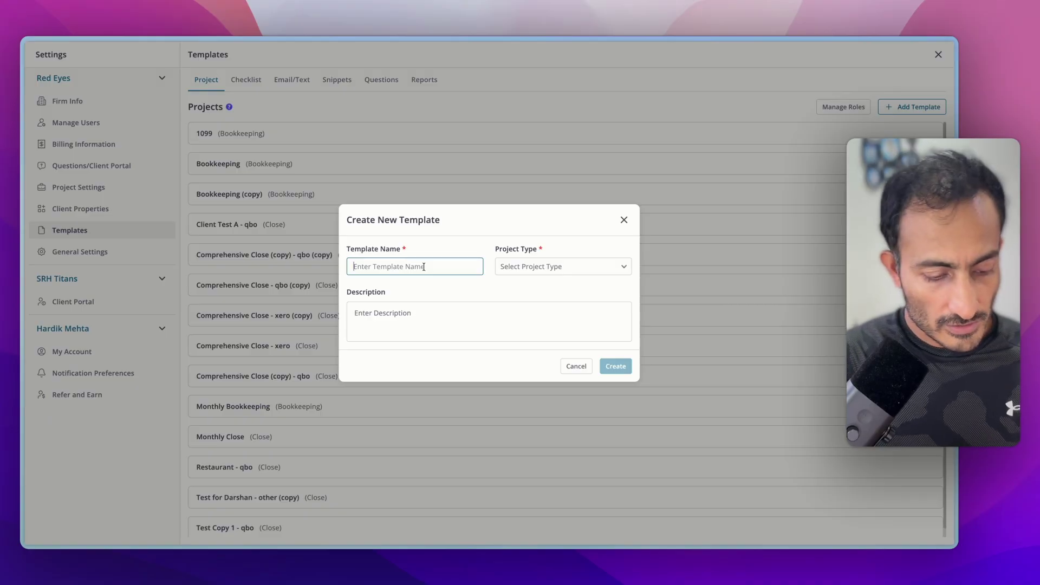
{"action": "type", "text": "Qua"}
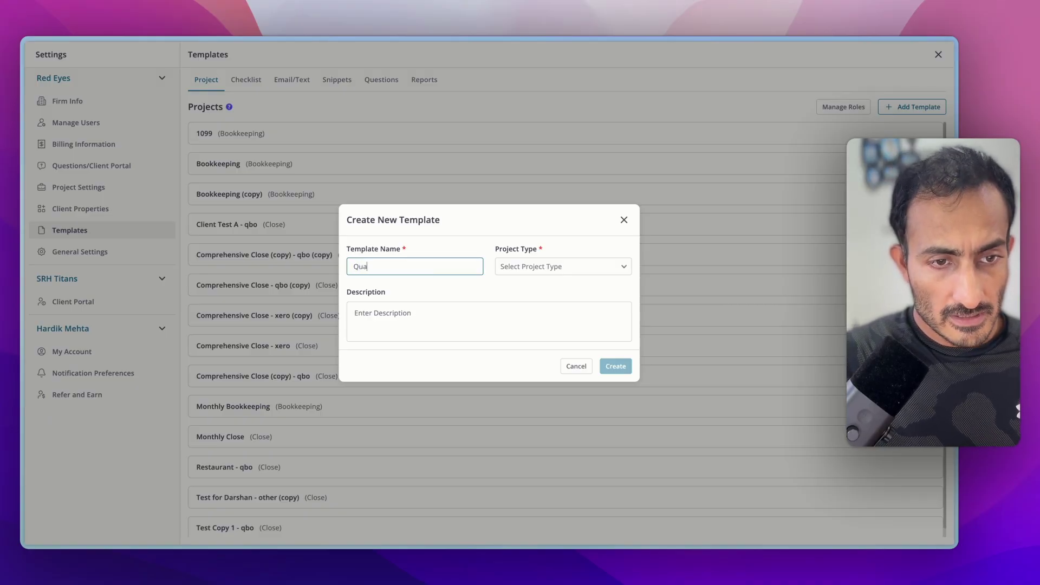
{"action": "type", "text": "rterly Close"}
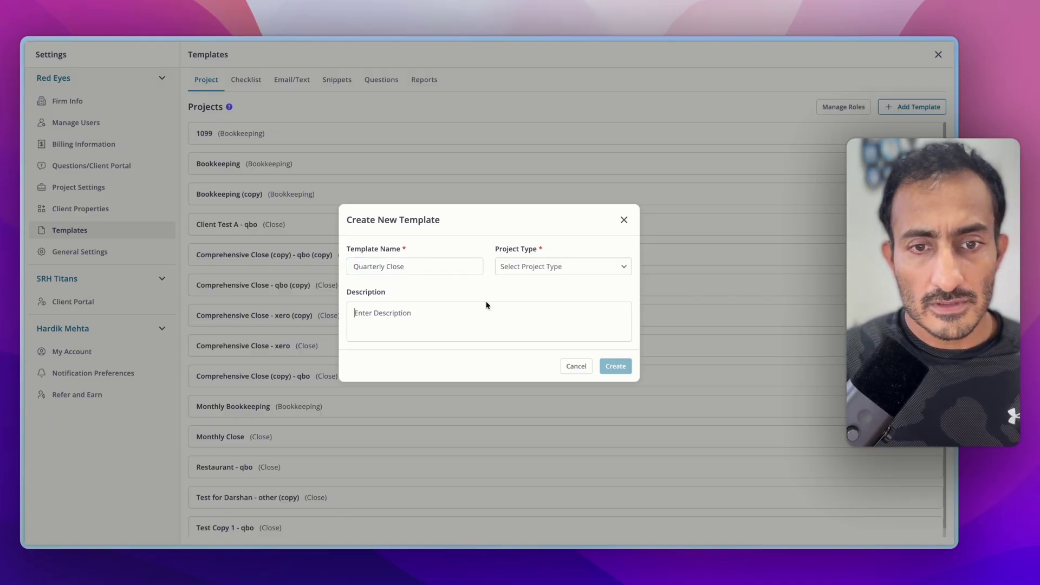
{"action": "left_click", "coordinate": [528, 274]}
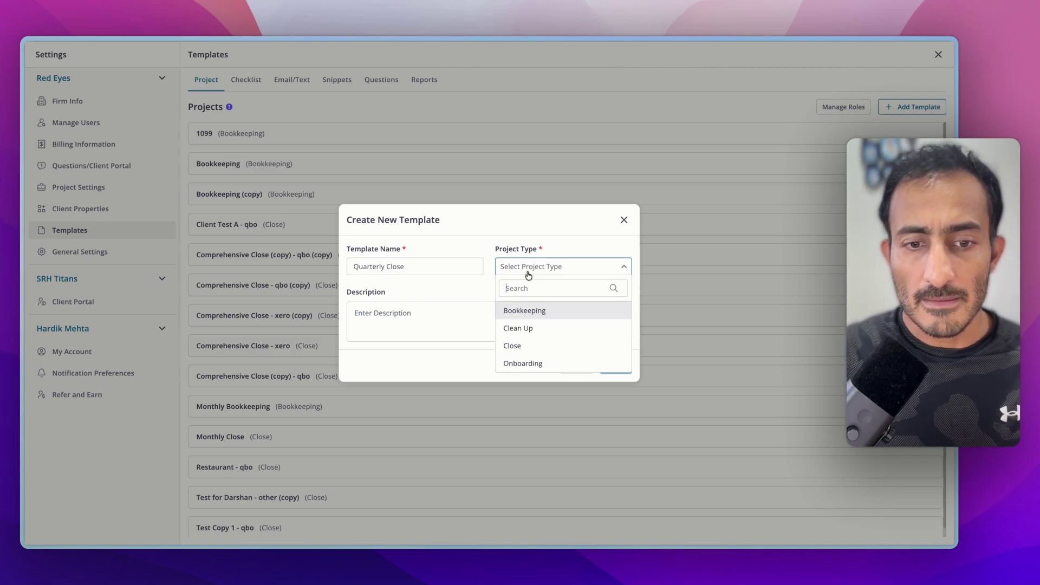
{"action": "left_click", "coordinate": [533, 350]}
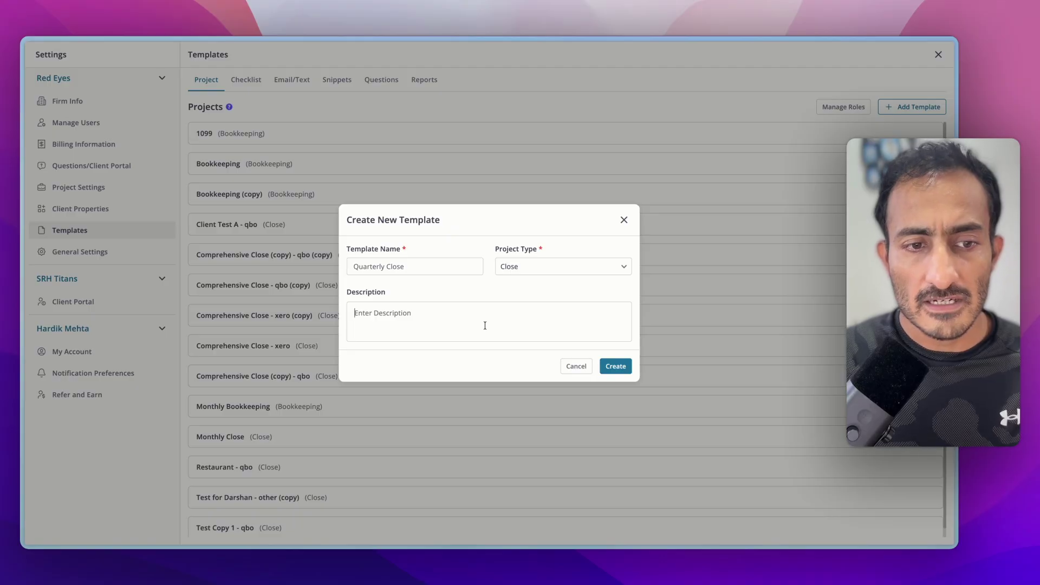
{"action": "left_click", "coordinate": [619, 367]}
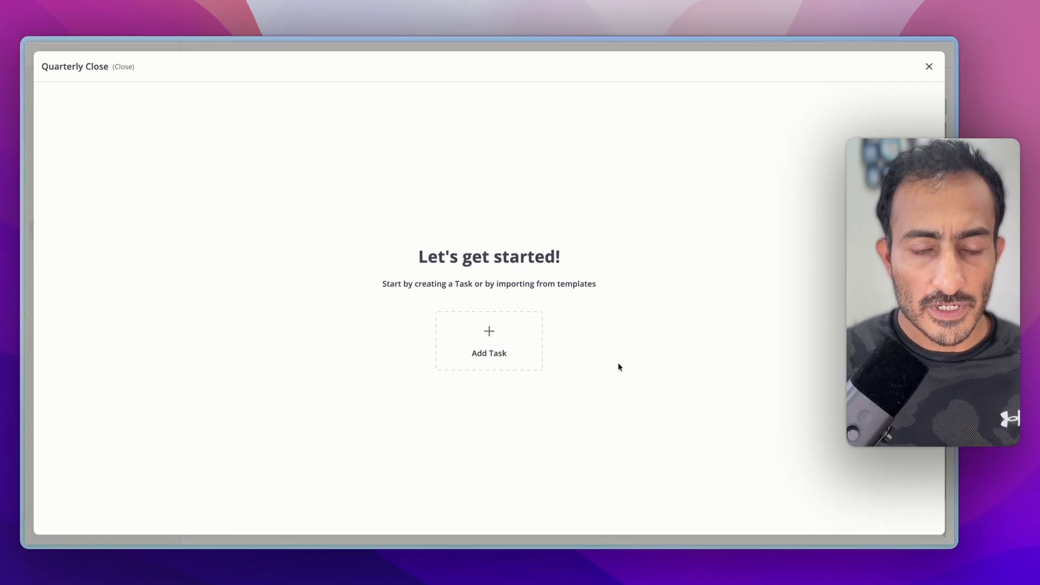
Step: Start adding a task to the Quarterly Close template and view the Review Point and GL Rec forms before returning to Task
{"action": "left_click", "coordinate": [497, 331]}
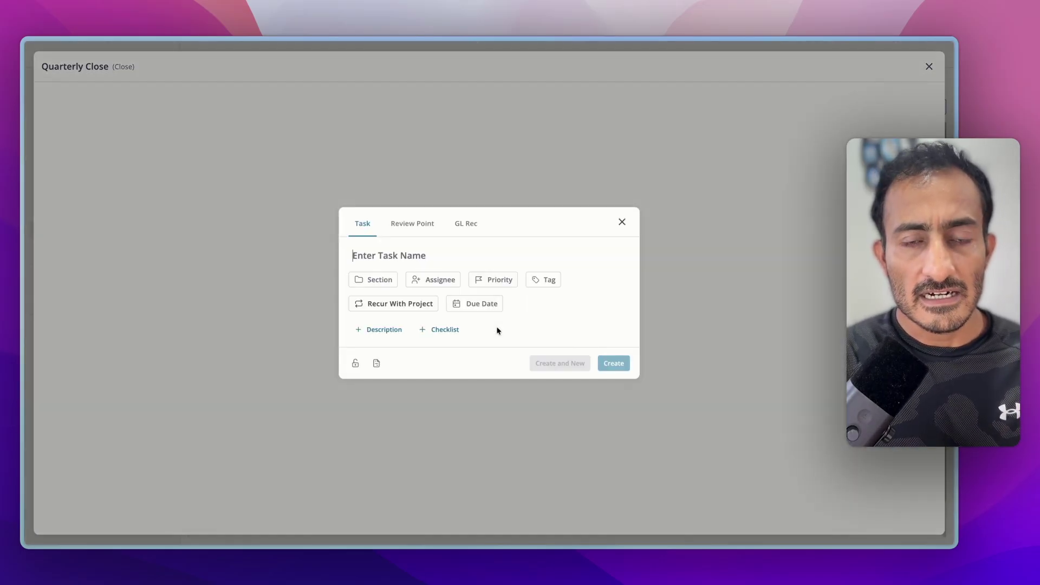
{"action": "left_click", "coordinate": [409, 233]}
{"action": "left_click", "coordinate": [459, 232]}
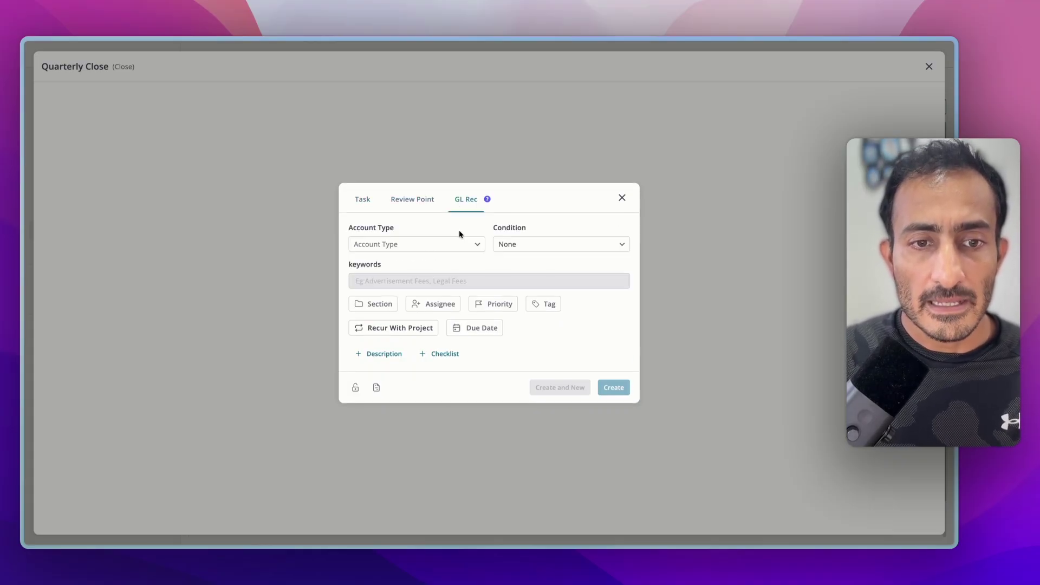
{"action": "left_click", "coordinate": [370, 210]}
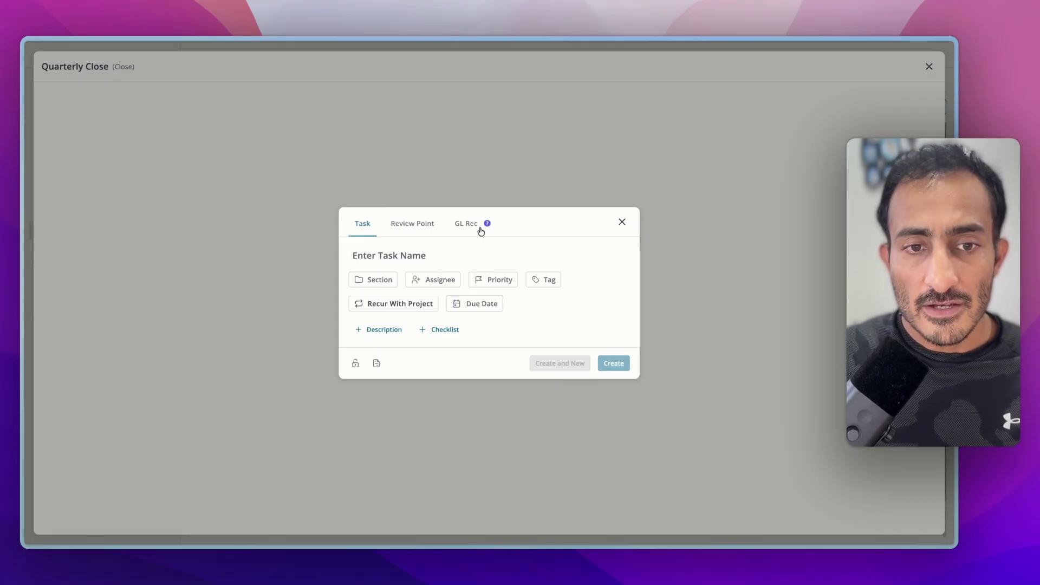
{"action": "mouse_move", "coordinate": [488, 226]}
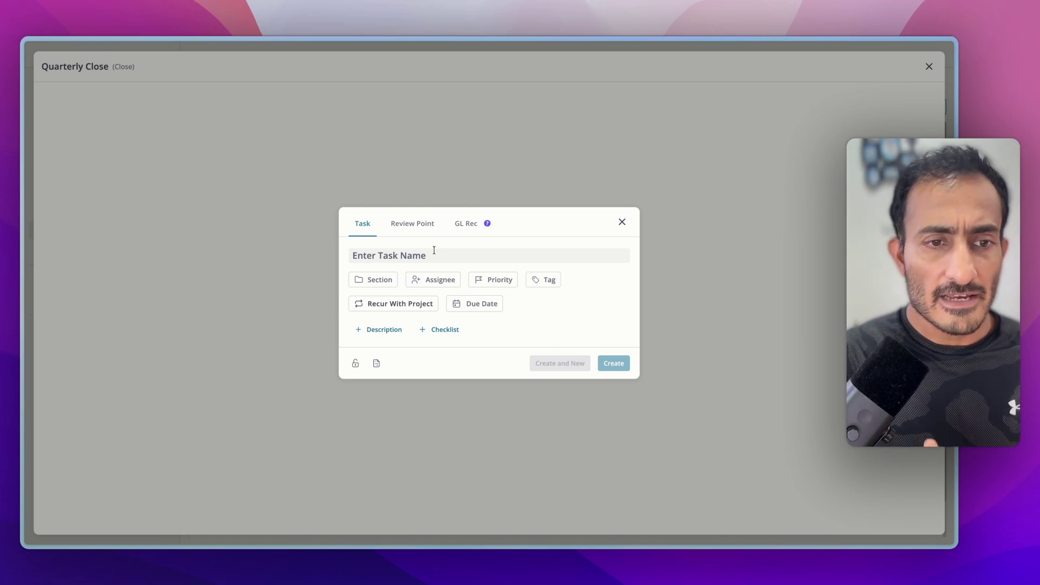
Step: Name the task Bank Recs, place it in the Bank/CC Recs section and assign it to the Preparer role
{"action": "type", "text": "Bank Recs"}
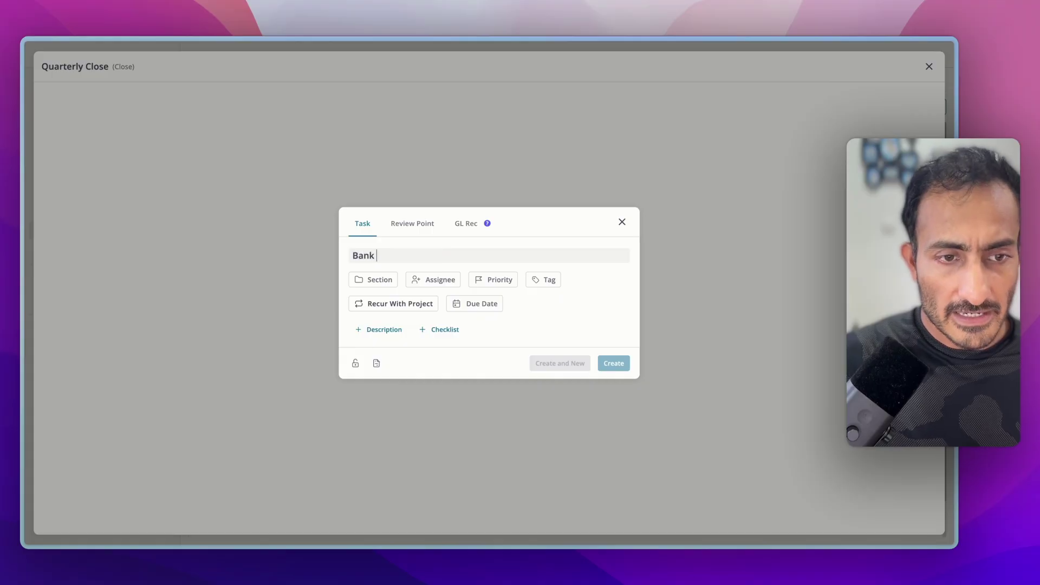
{"action": "left_click", "coordinate": [390, 281]}
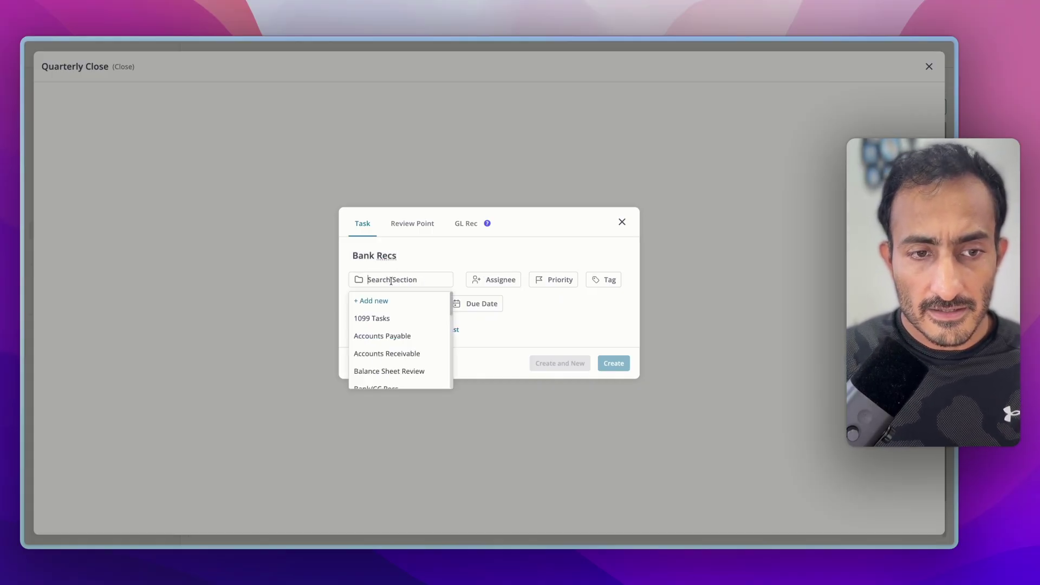
{"action": "scroll", "coordinate": [393, 342], "scroll_direction": "down", "scroll_amount": 1}
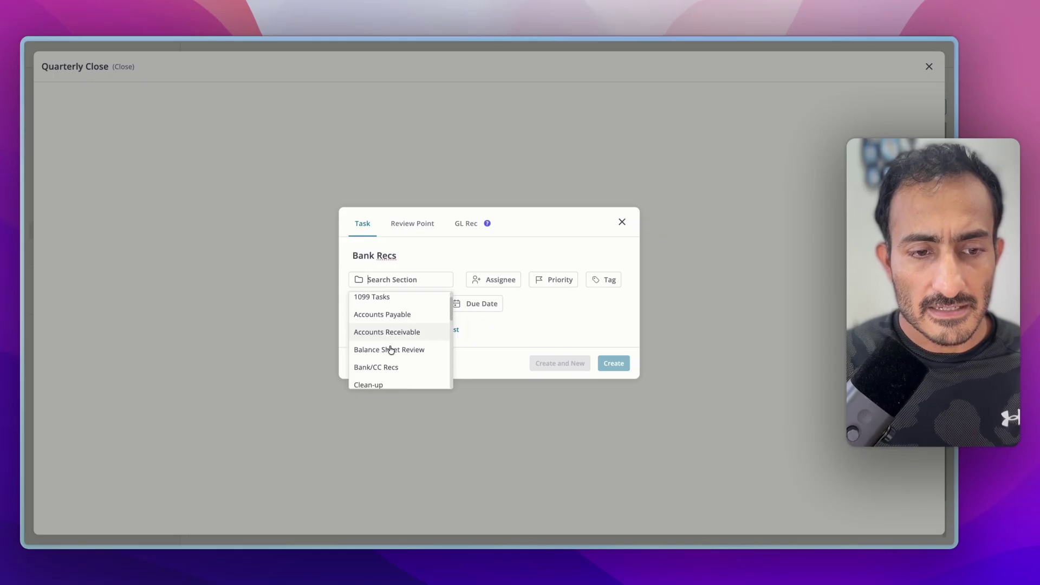
{"action": "left_click", "coordinate": [389, 369]}
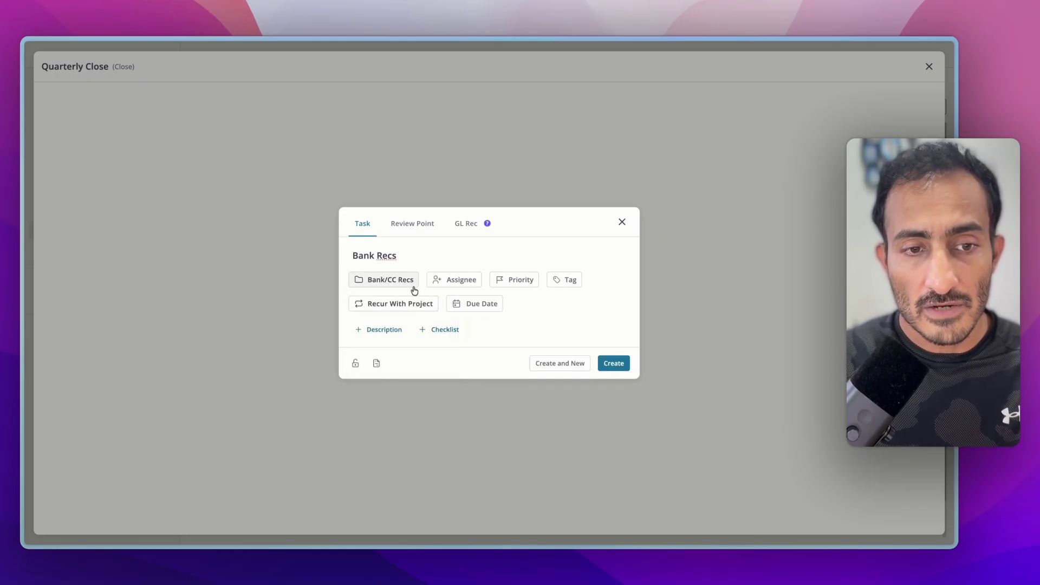
{"action": "left_click", "coordinate": [441, 281]}
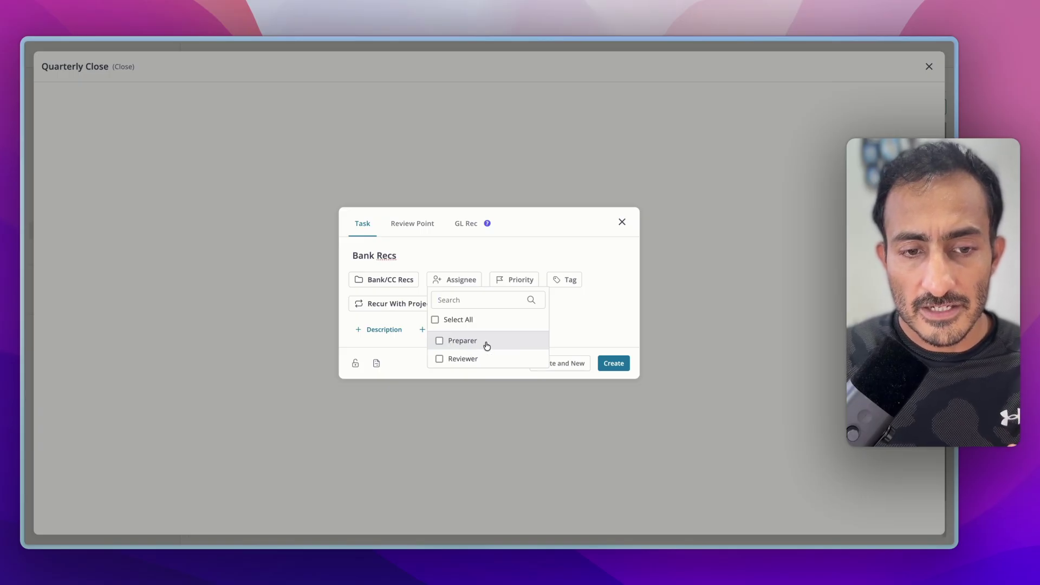
{"action": "left_click", "coordinate": [472, 346]}
{"action": "left_click", "coordinate": [521, 263]}
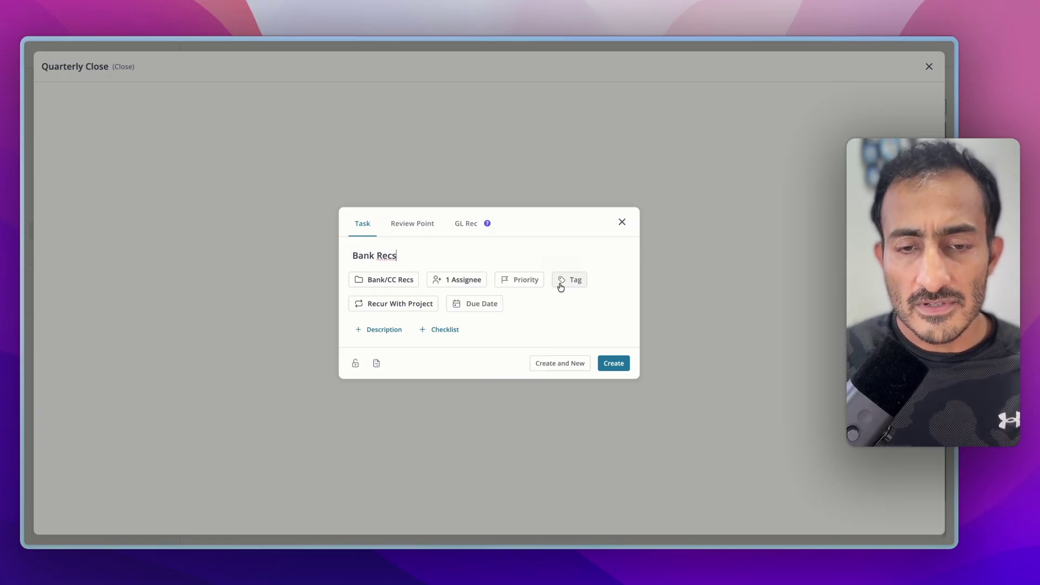
Step: Make the Bank Recs task recur in the December accounting period and create it without a description or checklist items
{"action": "left_click", "coordinate": [395, 306]}
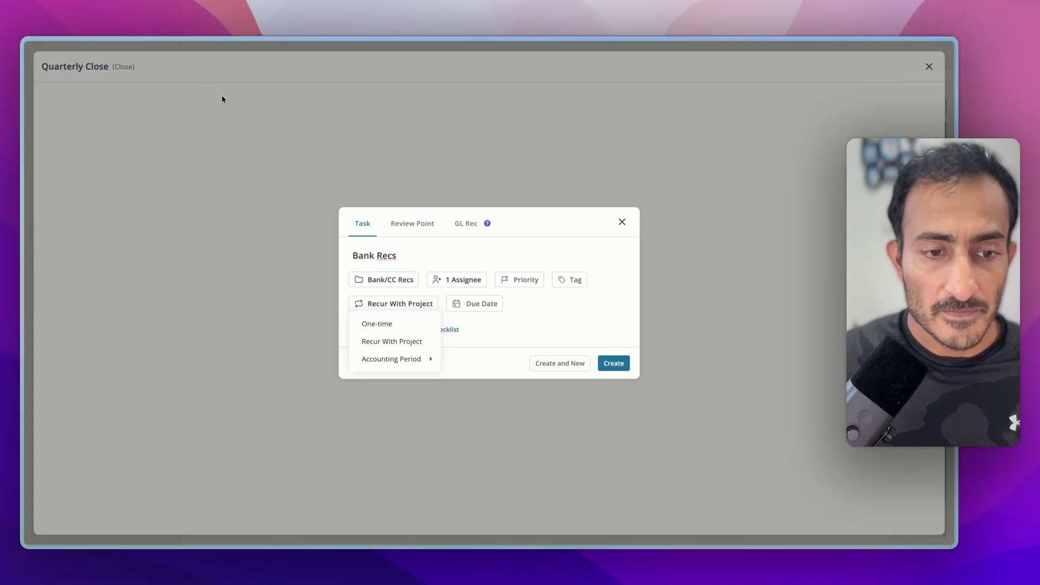
{"action": "mouse_move", "coordinate": [413, 359]}
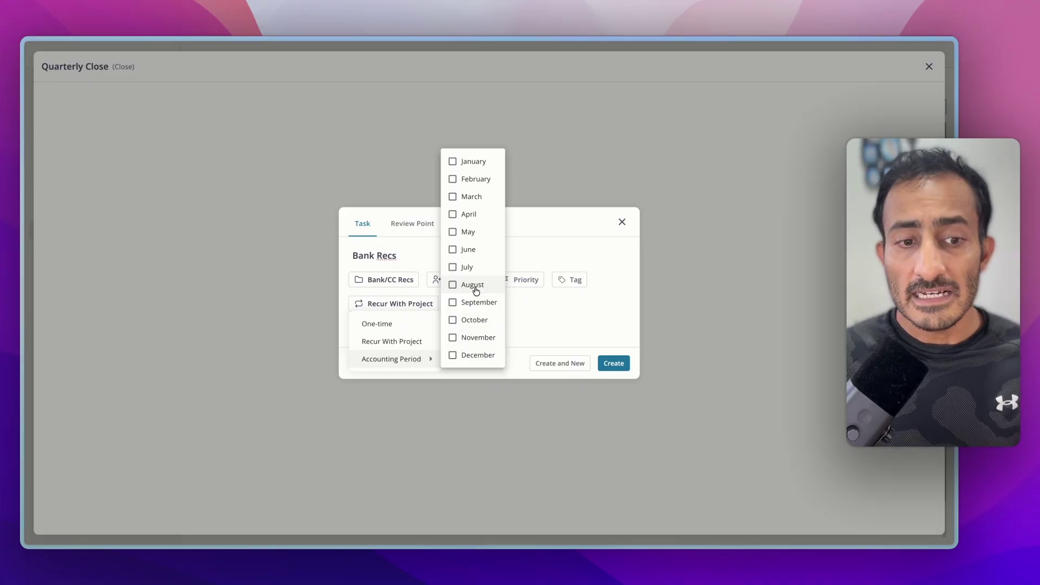
{"action": "left_click", "coordinate": [471, 353]}
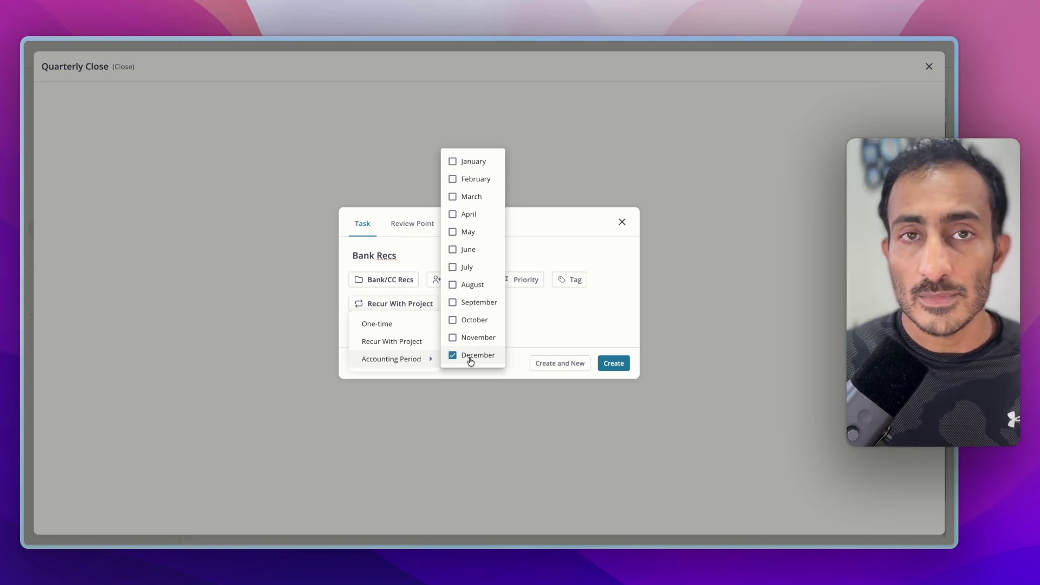
{"action": "left_click", "coordinate": [526, 317]}
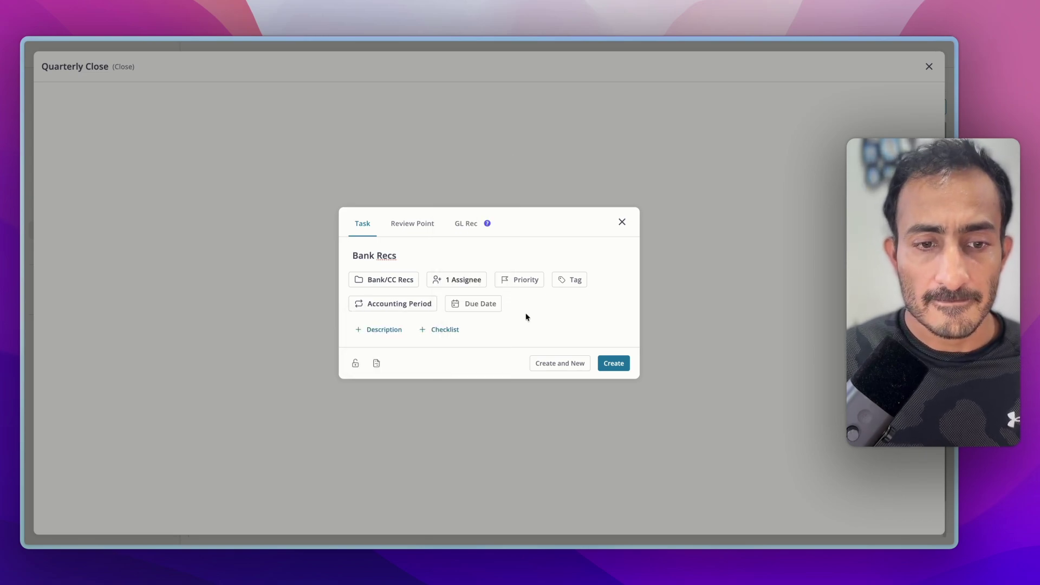
{"action": "left_click", "coordinate": [393, 330]}
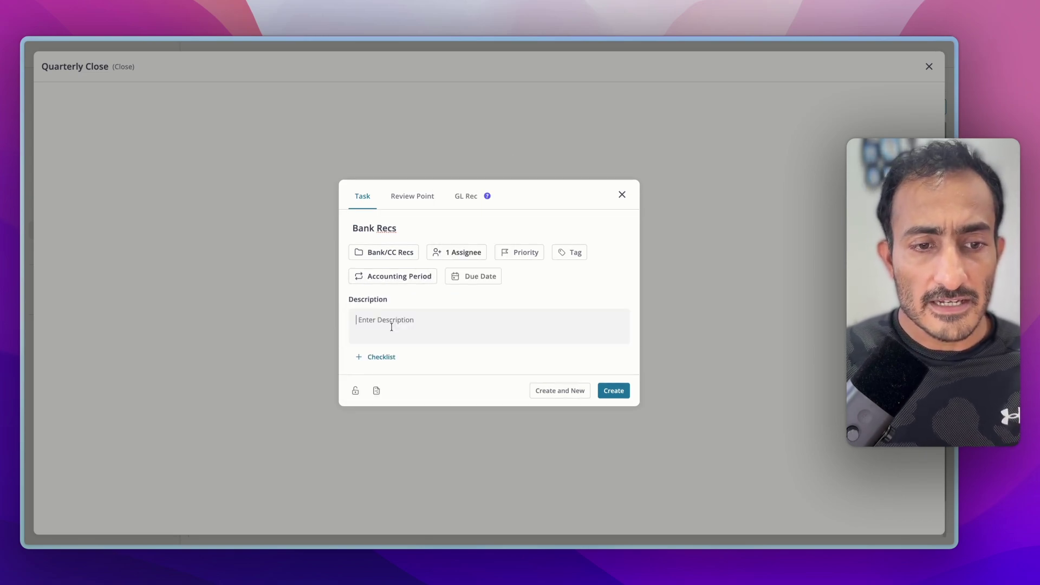
{"action": "left_click", "coordinate": [394, 355]}
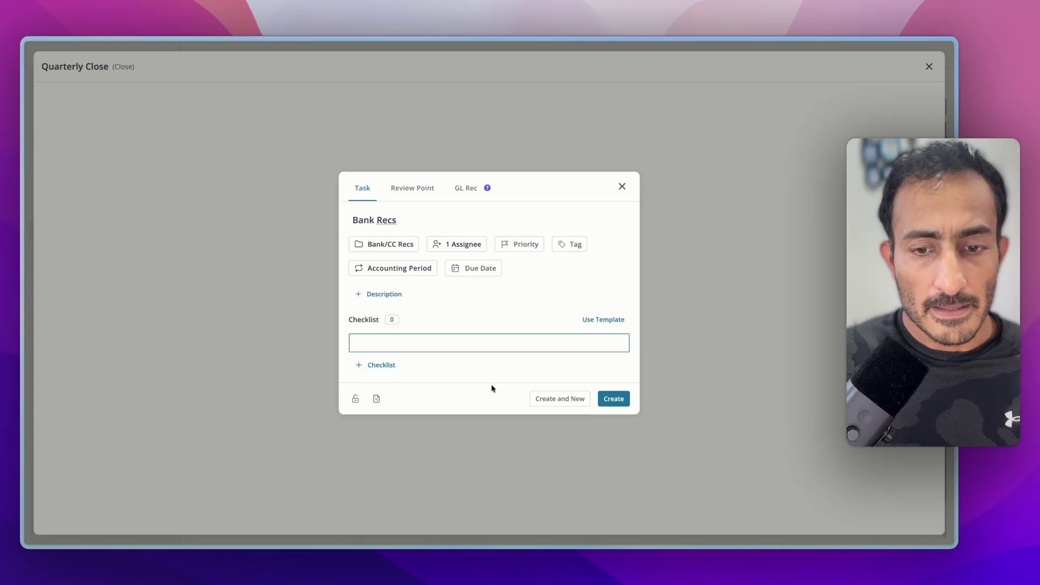
{"action": "left_click", "coordinate": [611, 399]}
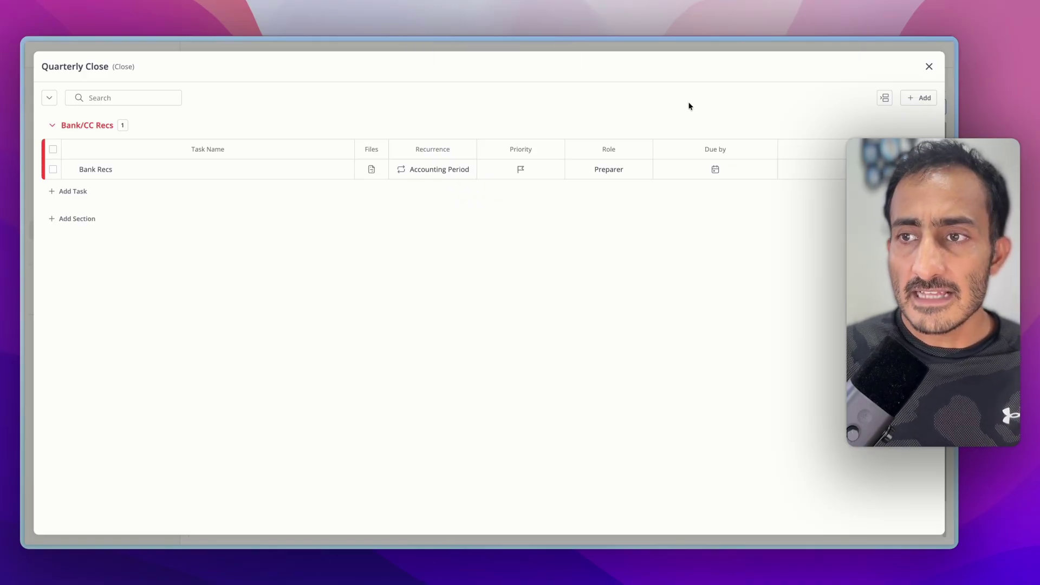
Step: Start another task of the Review Point type and look through the available predefined review points
{"action": "left_click", "coordinate": [908, 99]}
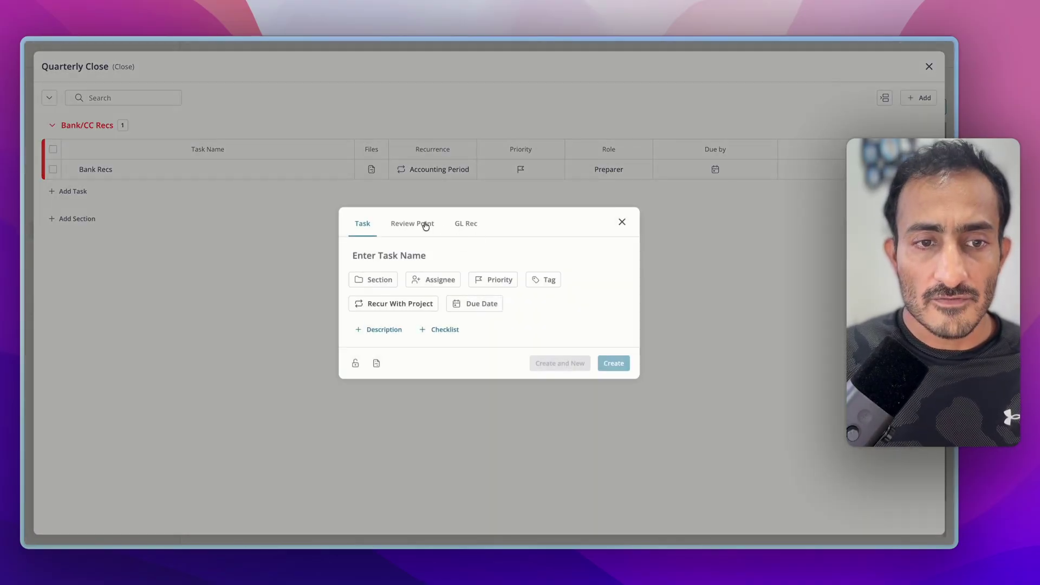
{"action": "left_click", "coordinate": [421, 225]}
{"action": "left_click", "coordinate": [407, 256]}
{"action": "scroll", "coordinate": [427, 369], "scroll_direction": "down", "scroll_amount": 5}
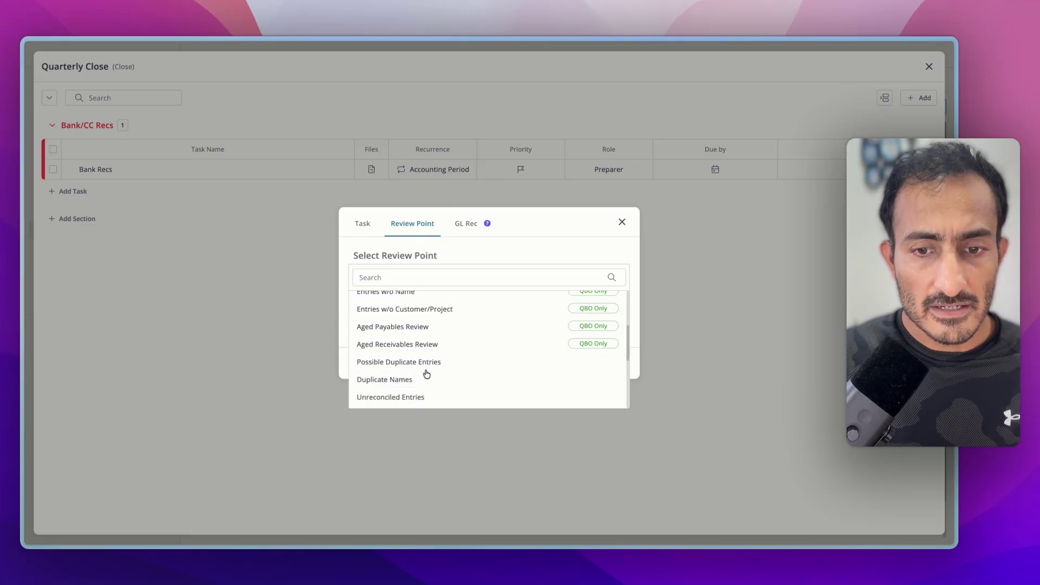
{"action": "scroll", "coordinate": [427, 374], "scroll_direction": "up", "scroll_amount": 5}
{"action": "scroll", "coordinate": [427, 373], "scroll_direction": "down", "scroll_amount": 5}
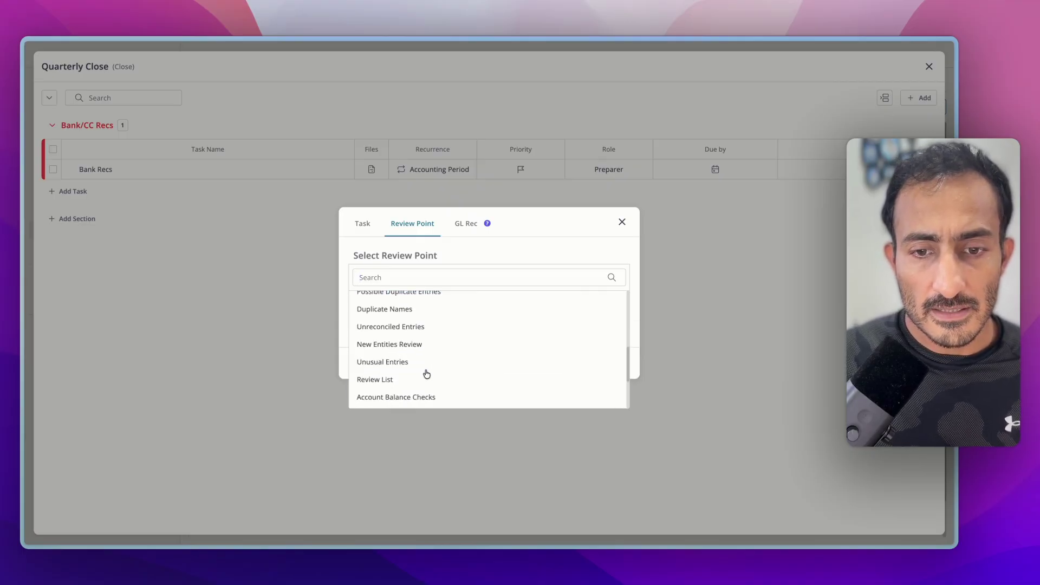
{"action": "scroll", "coordinate": [427, 373], "scroll_direction": "up", "scroll_amount": 5}
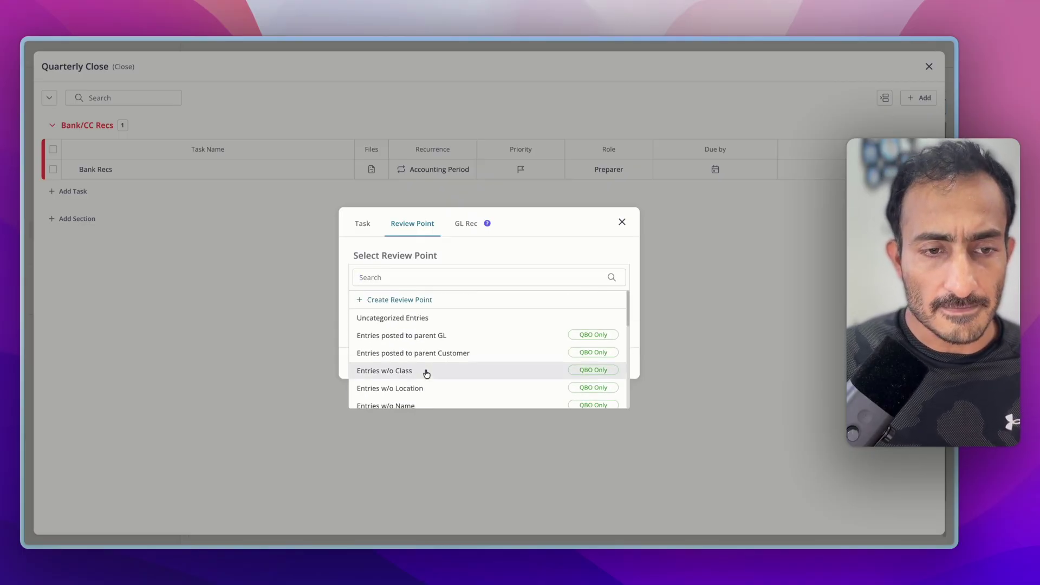
Step: Choose to create a custom review point, compare its QBO and Xero search criteria, and close the criteria without saving
{"action": "left_click", "coordinate": [397, 302]}
{"action": "left_click", "coordinate": [397, 302]}
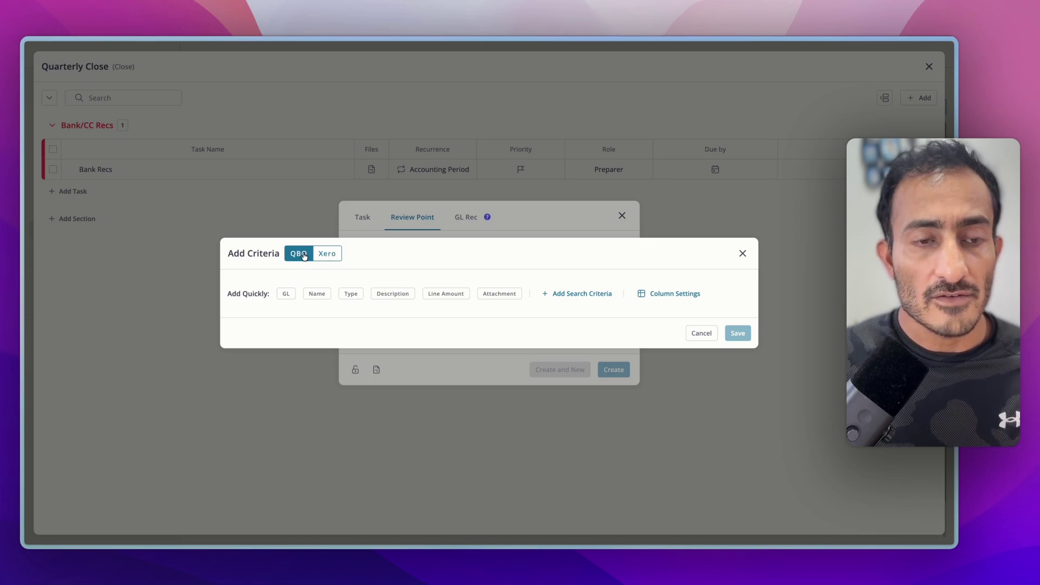
{"action": "left_click", "coordinate": [324, 254]}
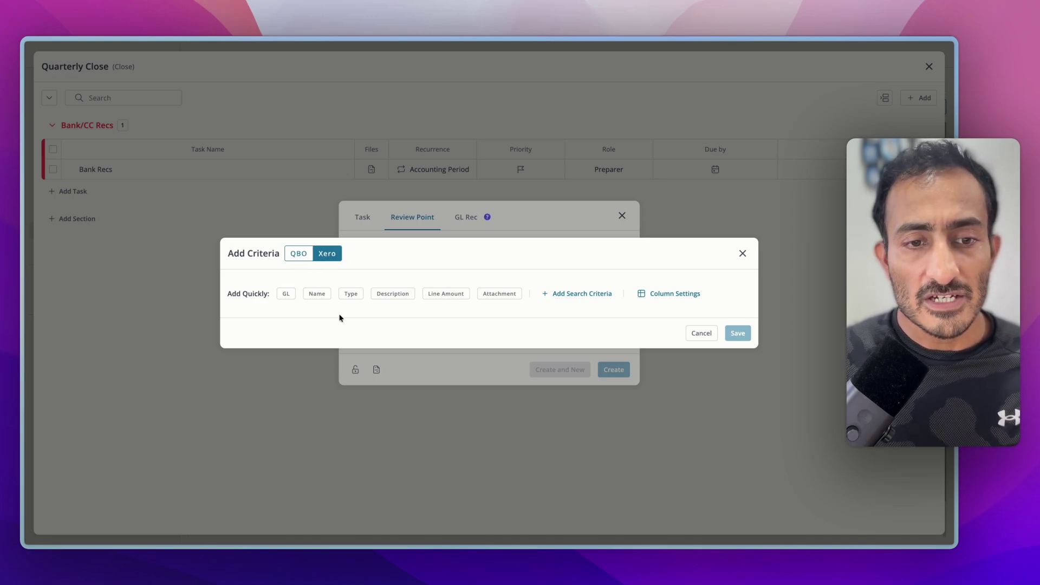
{"action": "left_click", "coordinate": [307, 256]}
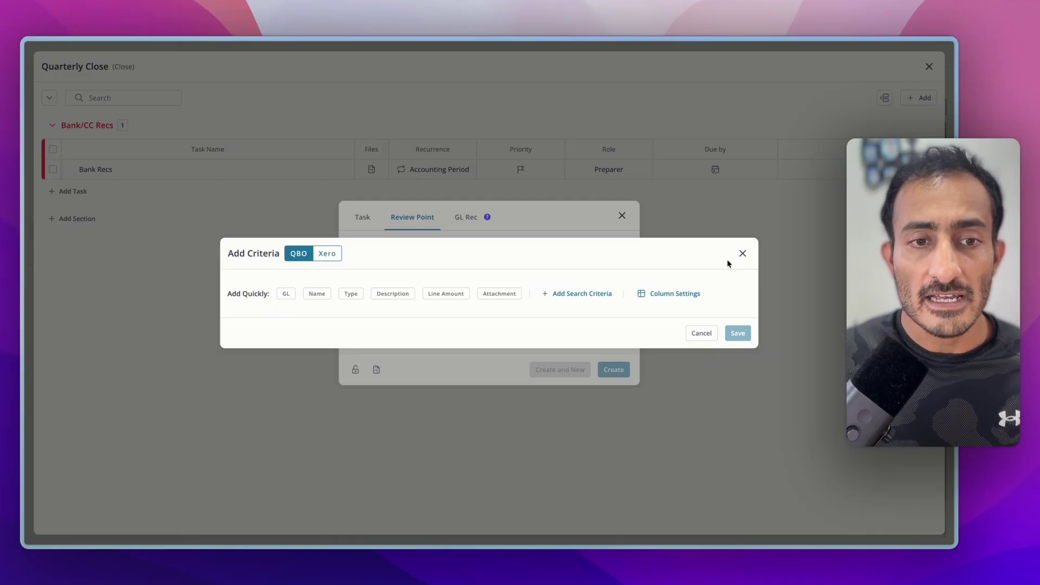
{"action": "left_click", "coordinate": [743, 253]}
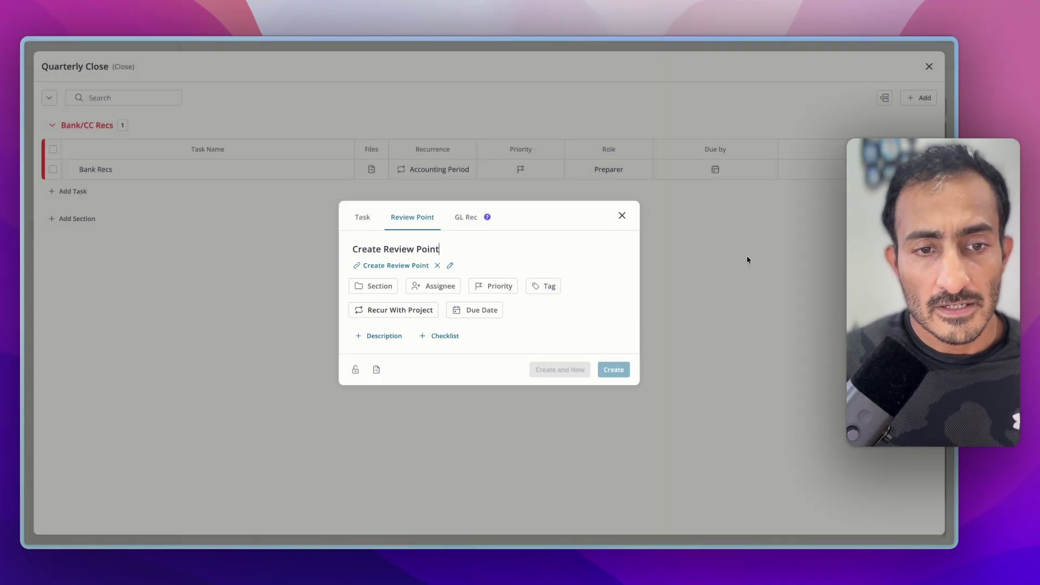
Step: Switch the new task to the GL Rec type, choose the Bank account type and check the available conditions
{"action": "left_click", "coordinate": [466, 218]}
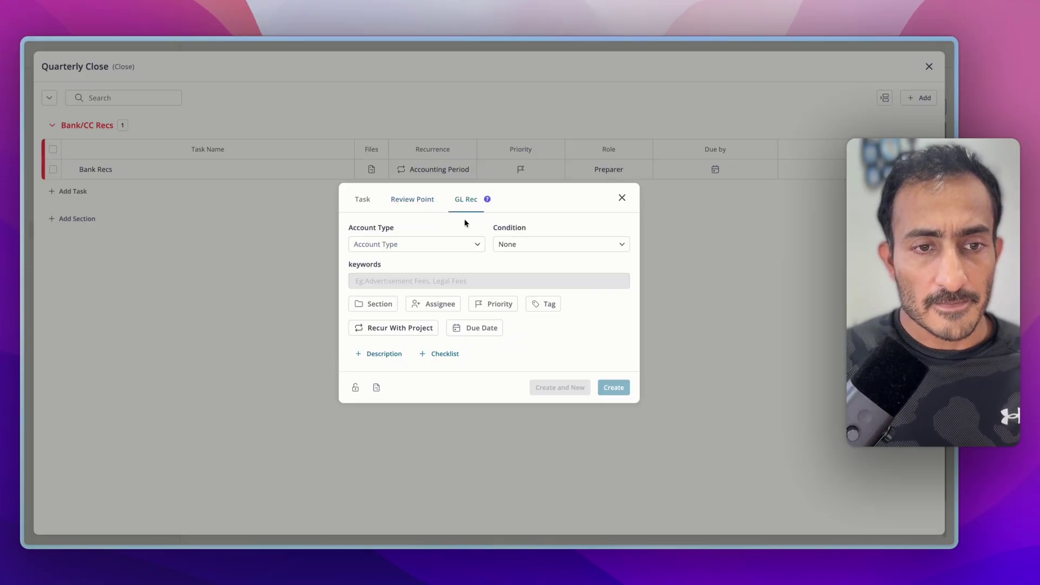
{"action": "left_click", "coordinate": [442, 244]}
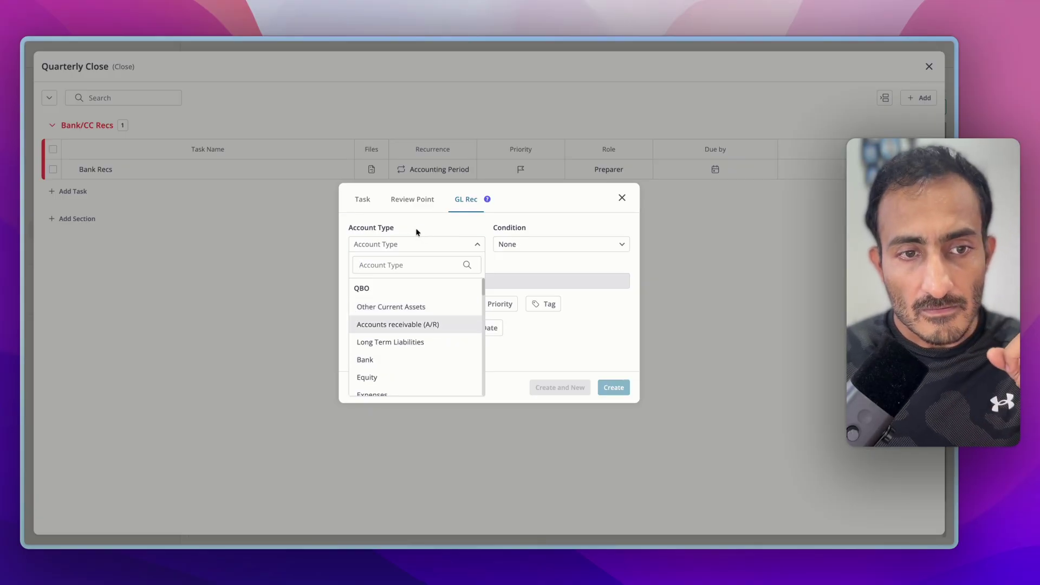
{"action": "left_click", "coordinate": [382, 361]}
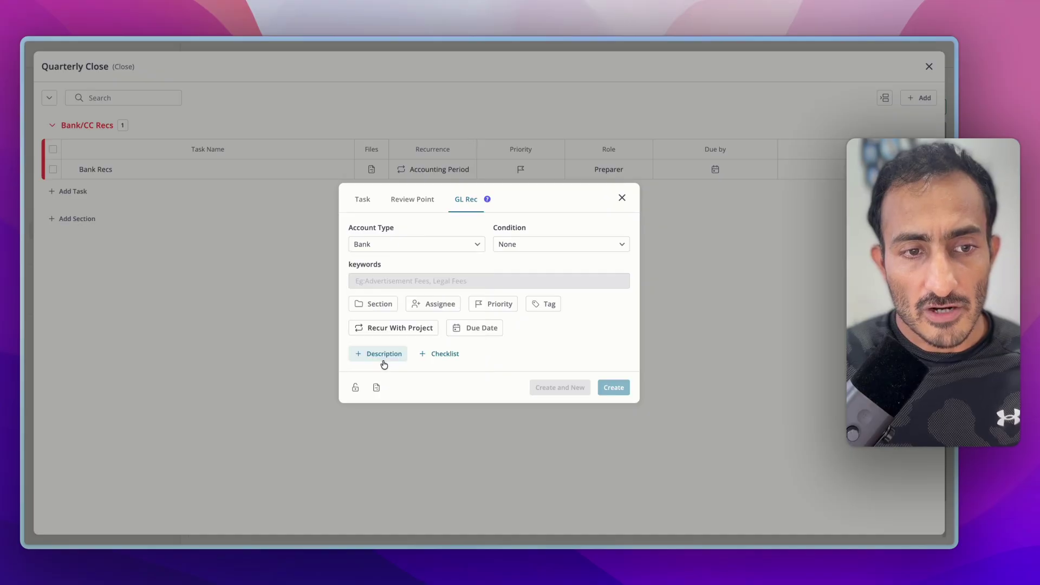
{"action": "left_click", "coordinate": [515, 242]}
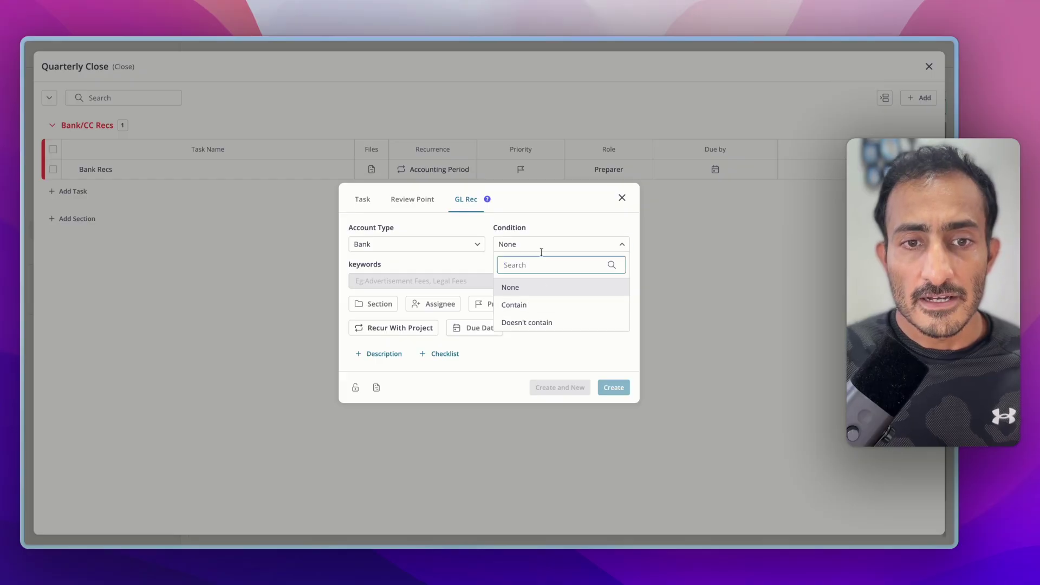
{"action": "left_click", "coordinate": [535, 217]}
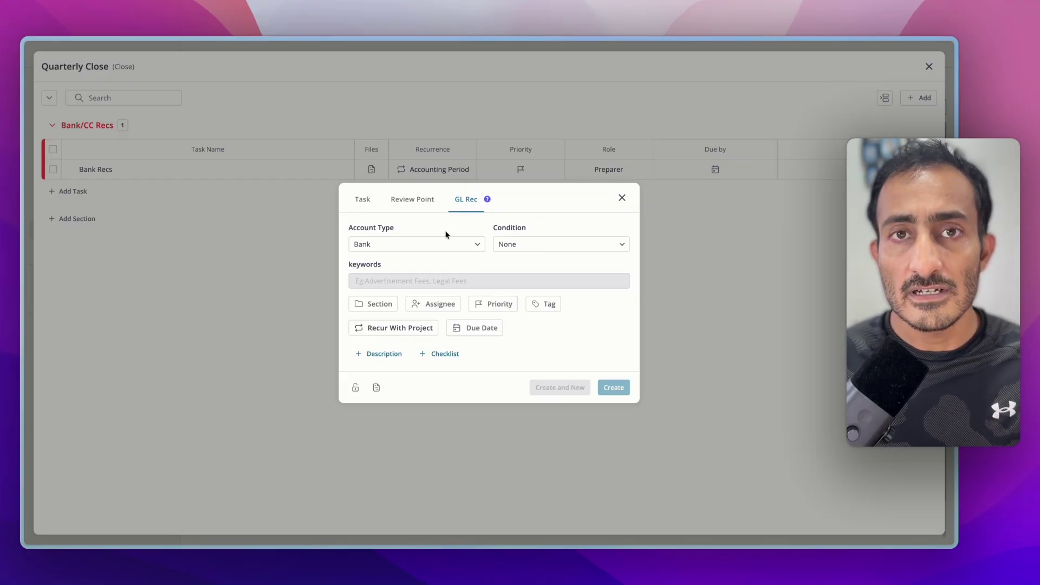
Step: Set the GL reconciliation condition to Doesn't contain with the keywords Cash,Clearing, and close the form without creating the task
{"action": "left_click", "coordinate": [546, 245]}
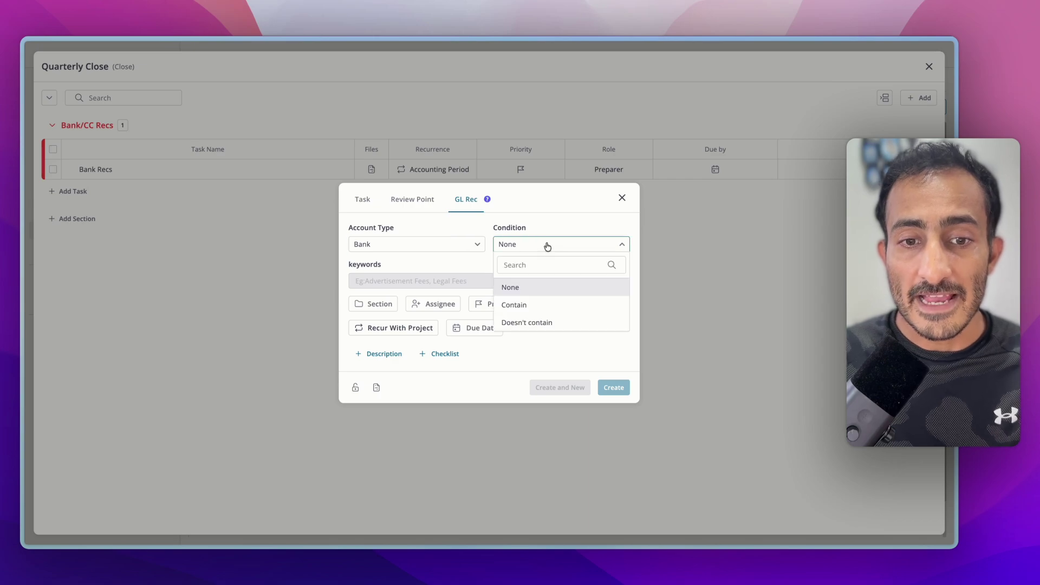
{"action": "left_click", "coordinate": [531, 323]}
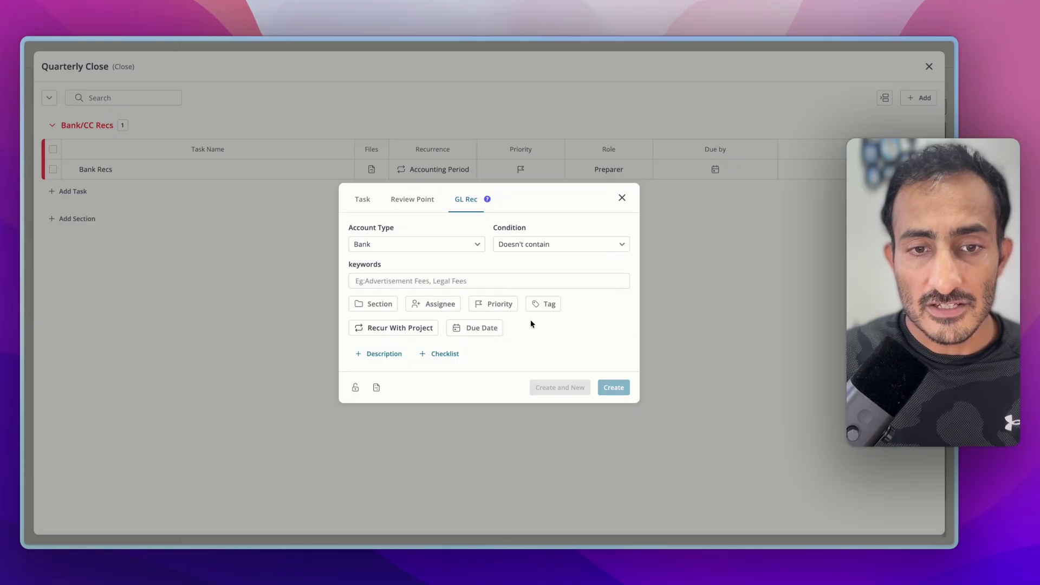
{"action": "left_click", "coordinate": [437, 283]}
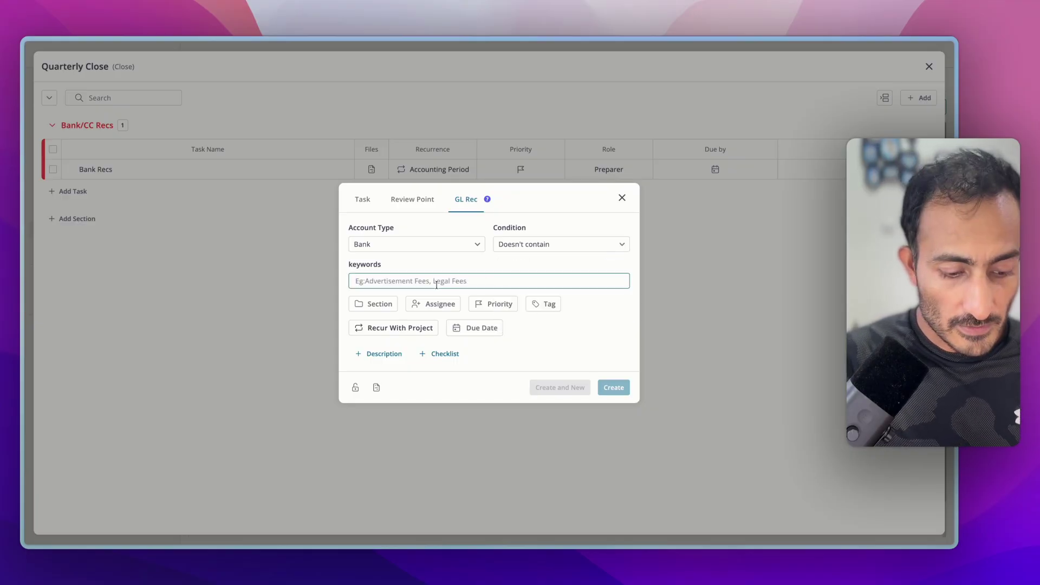
{"action": "type", "text": "Cash,Clearing"}
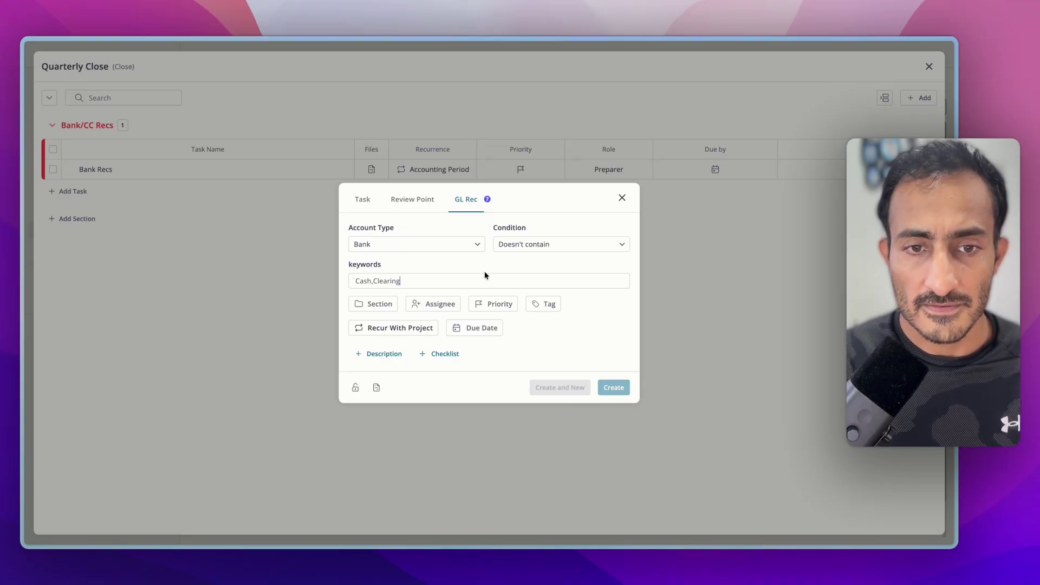
{"action": "left_click", "coordinate": [622, 199]}
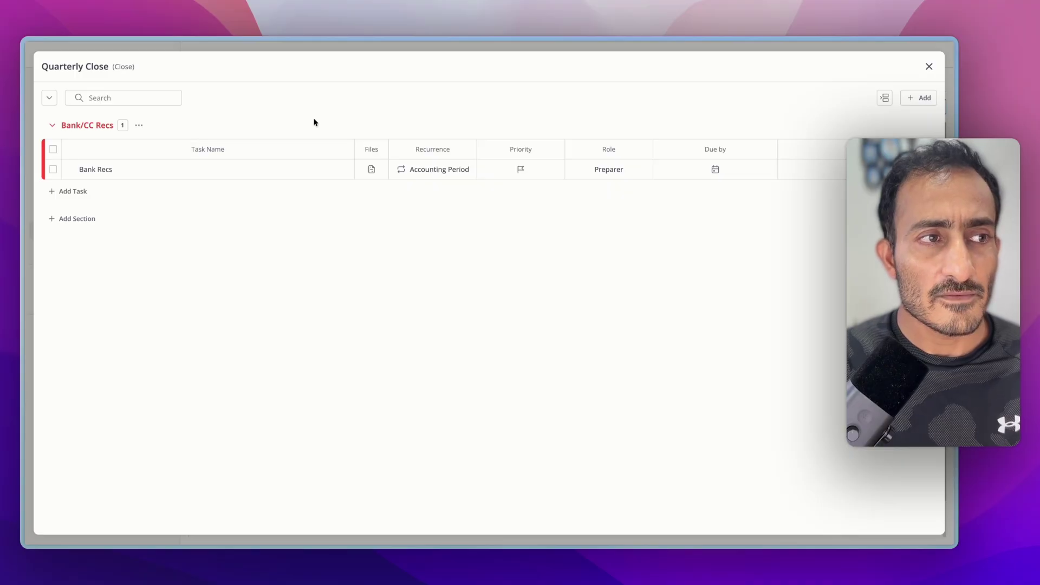
Step: Review the Bank Recs task's editable details and the bulk actions offered for it, without making changes
{"action": "left_click", "coordinate": [104, 170]}
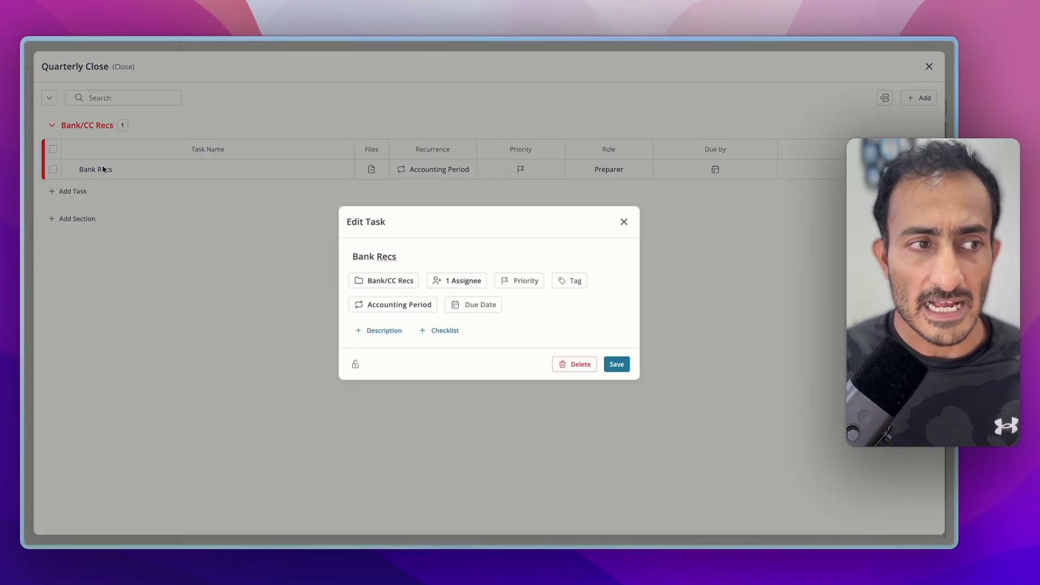
{"action": "left_click", "coordinate": [625, 222]}
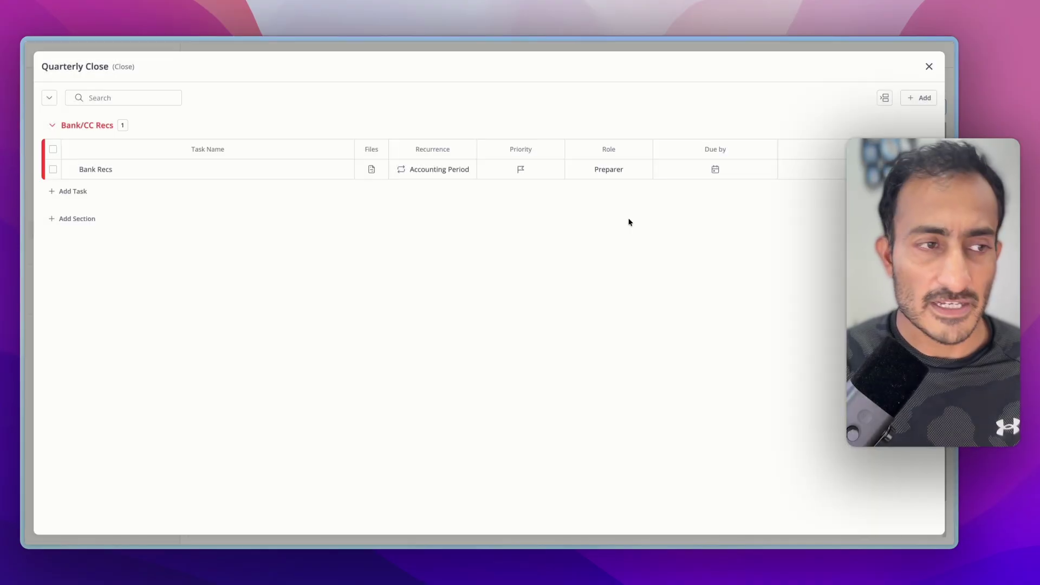
{"action": "left_click", "coordinate": [53, 170]}
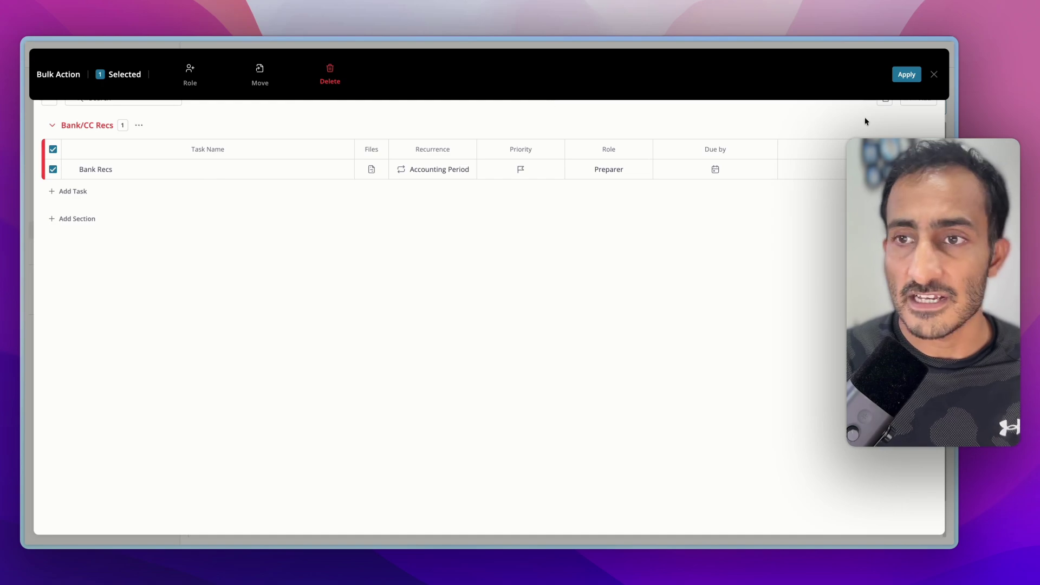
{"action": "left_click", "coordinate": [934, 74]}
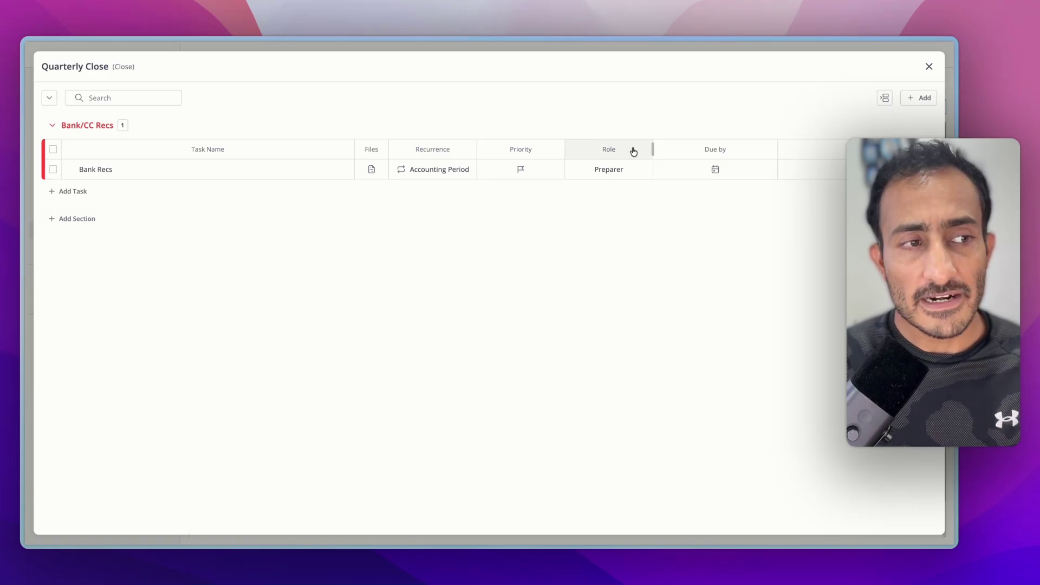
Step: Check the section ordering list of the Quarterly Close template and return to the project templates
{"action": "left_click", "coordinate": [882, 102]}
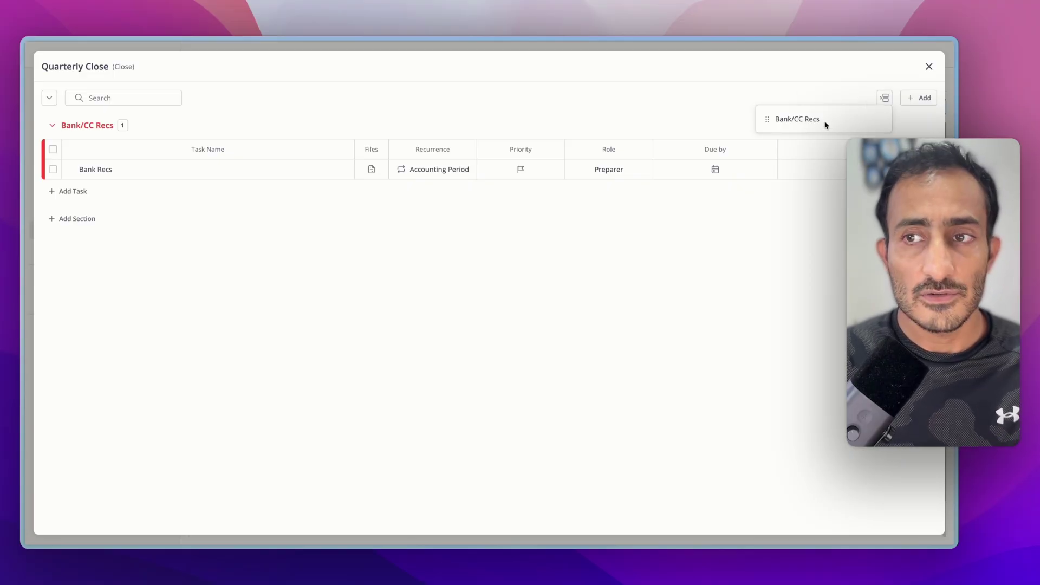
{"action": "left_click", "coordinate": [748, 91]}
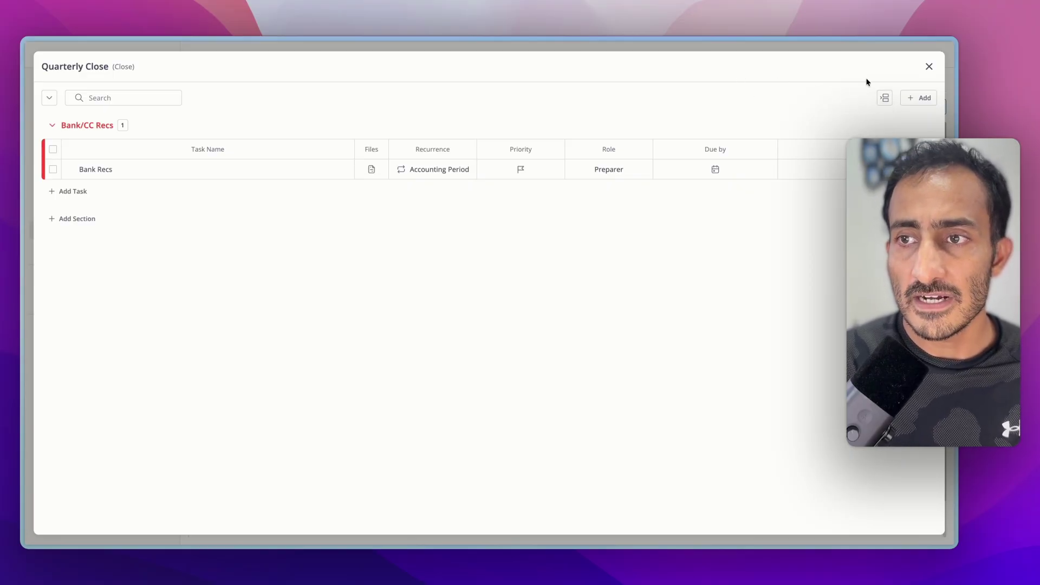
{"action": "left_click", "coordinate": [928, 68]}
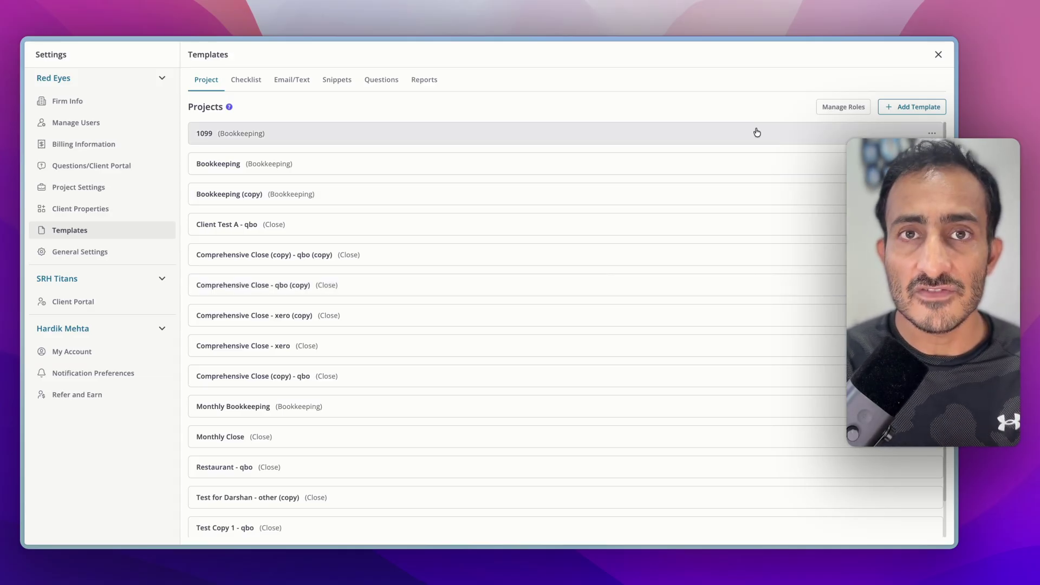
Step: Review the roles available for project templates and the actions for the Preparer role, without changing them
{"action": "left_click", "coordinate": [836, 108]}
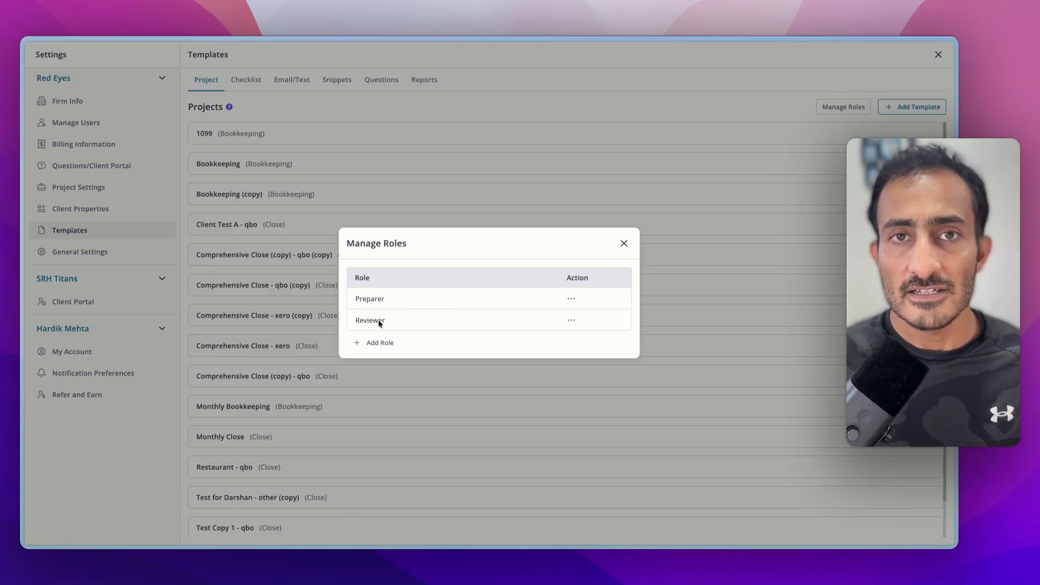
{"action": "left_click", "coordinate": [572, 301]}
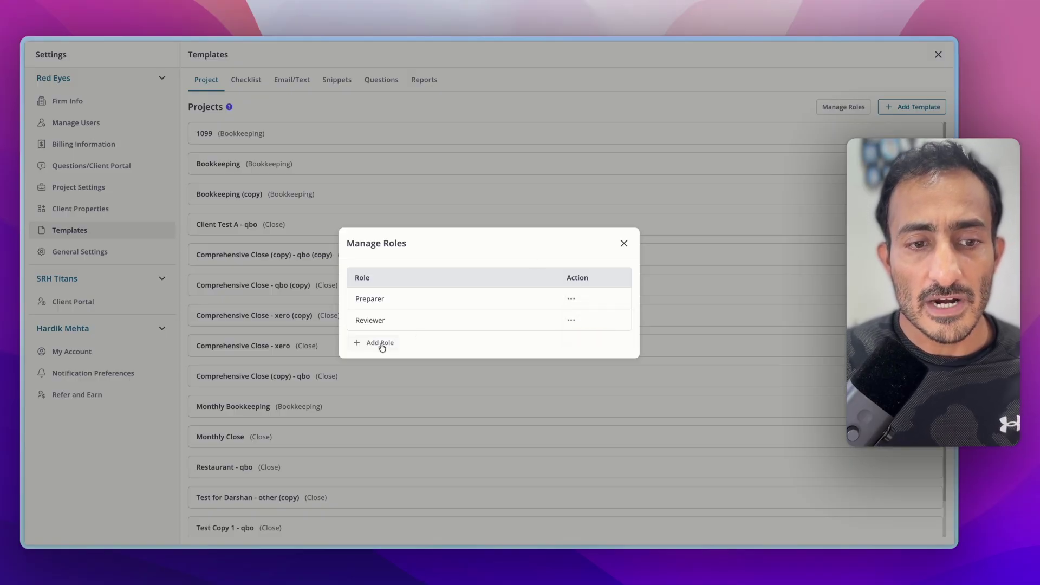
{"action": "left_click", "coordinate": [617, 249]}
Step: Reopen the Quarterly Close template to examine the role assigned to Bank Recs, and return to the template list
{"action": "scroll", "coordinate": [465, 416], "scroll_direction": "down", "scroll_amount": 1}
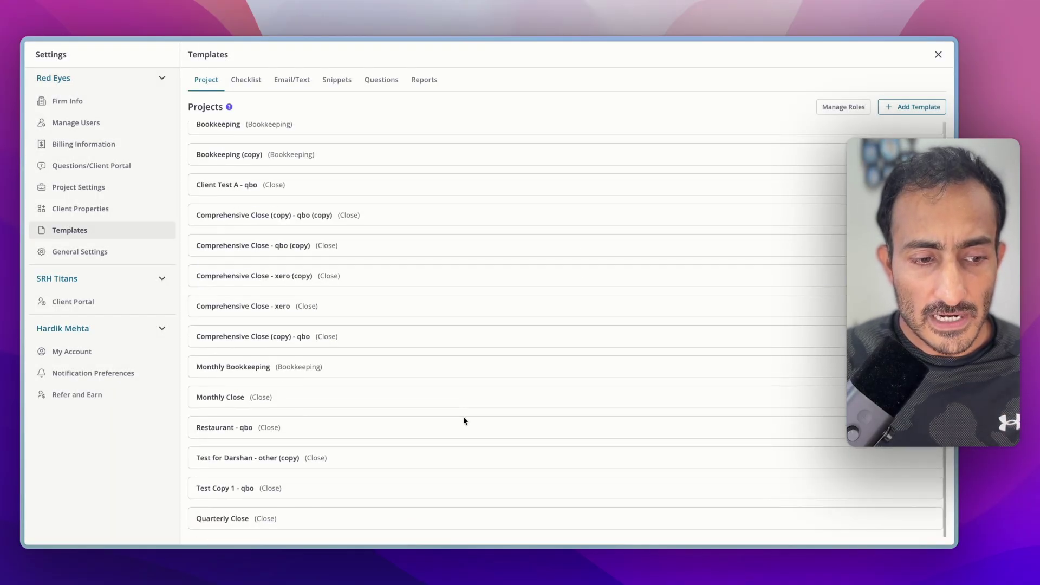
{"action": "left_click", "coordinate": [299, 517]}
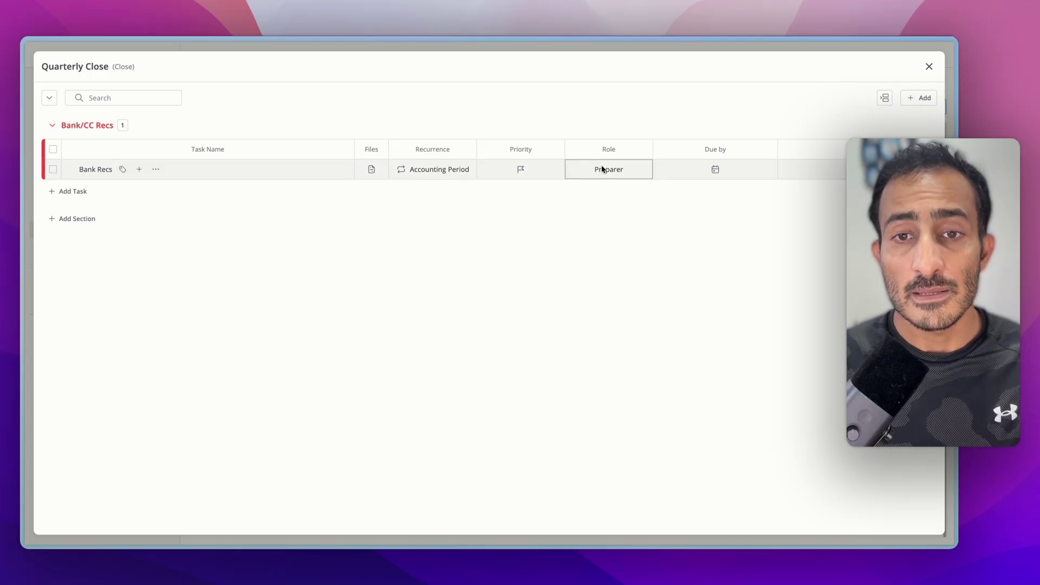
{"action": "key", "text": "Escape"}
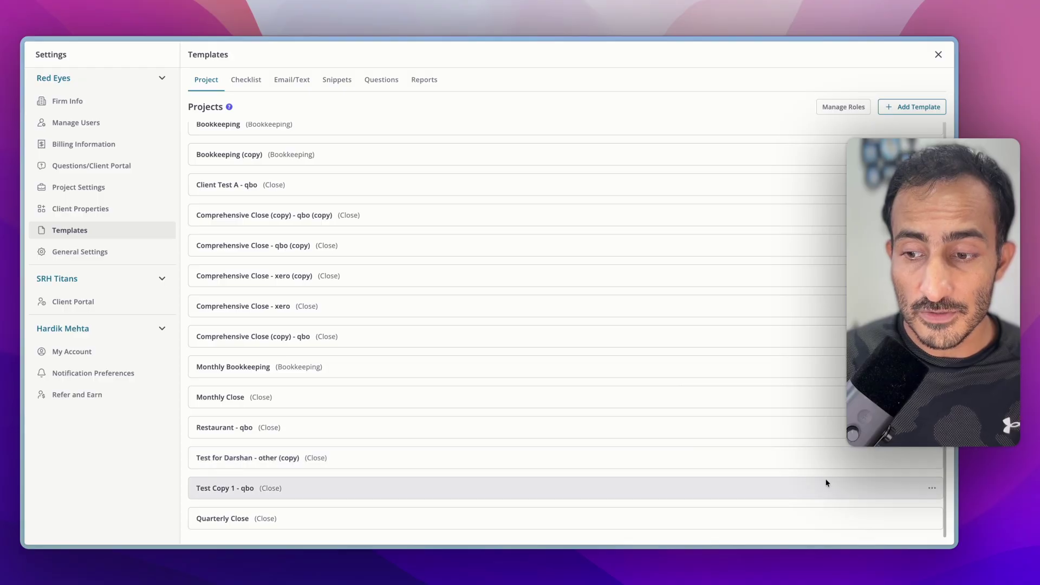
Step: Show the actions available for the Test Copy 1 - qbo template
{"action": "left_click", "coordinate": [928, 488]}
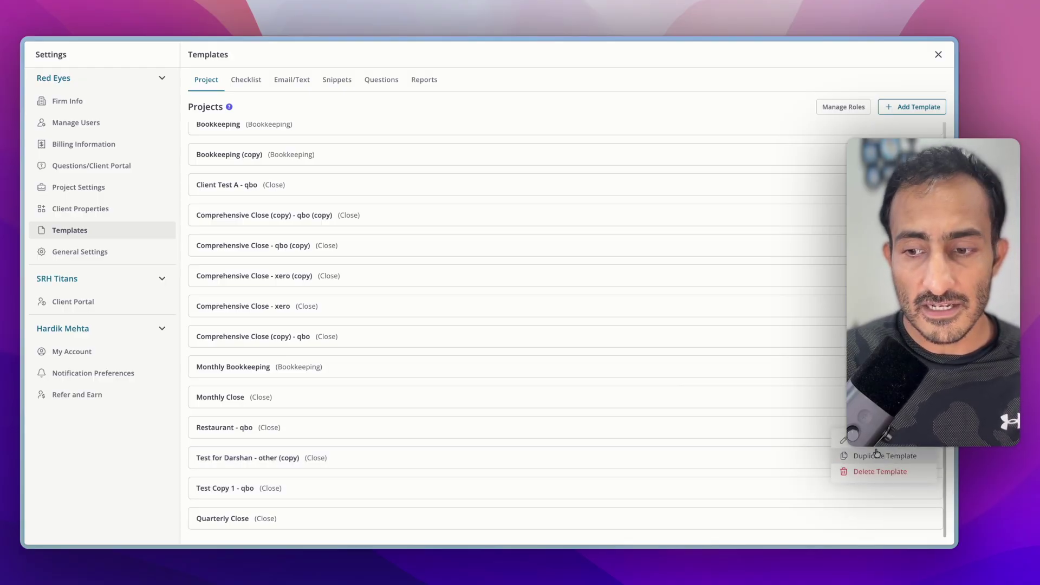